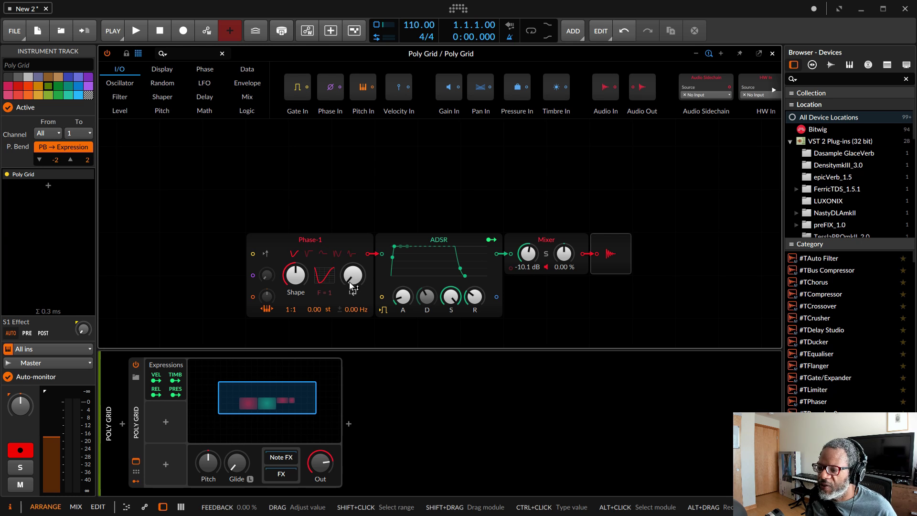
Turn Phase-1's Shape down to its minimum and place a Dice module above the oscillator.
{"action": "mouse_move", "coordinate": [296, 277]}
{"action": "left_mouse_down"}
{"action": "mouse_move", "coordinate": [296, 258]}
{"action": "mouse_move", "coordinate": [296, 276]}
{"action": "left_mouse_up"}
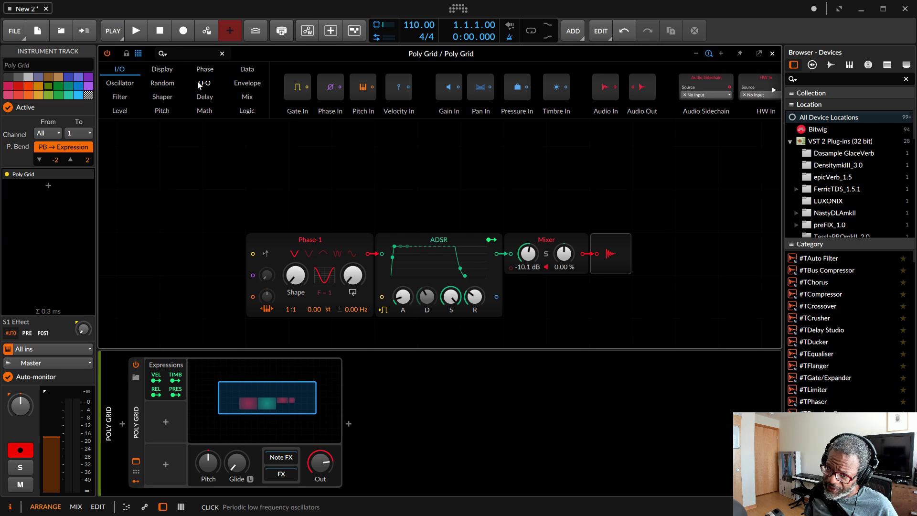
{"action": "left_click", "coordinate": [165, 85]}
{"action": "left_click_drag", "start_coordinate": [451, 88], "coordinate": [282, 196]}
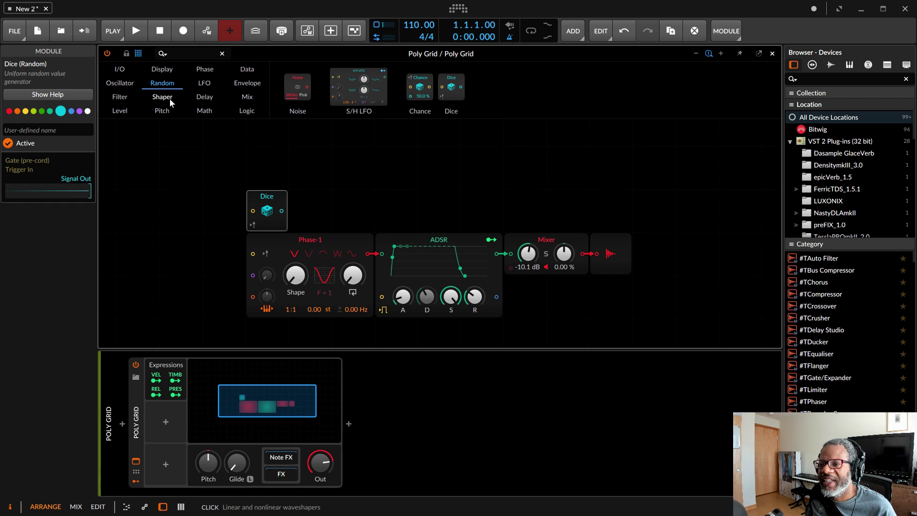
Place a Trigger feeding the Dice input and a Value Readout fed by the Dice output.
{"action": "left_click", "coordinate": [247, 111]}
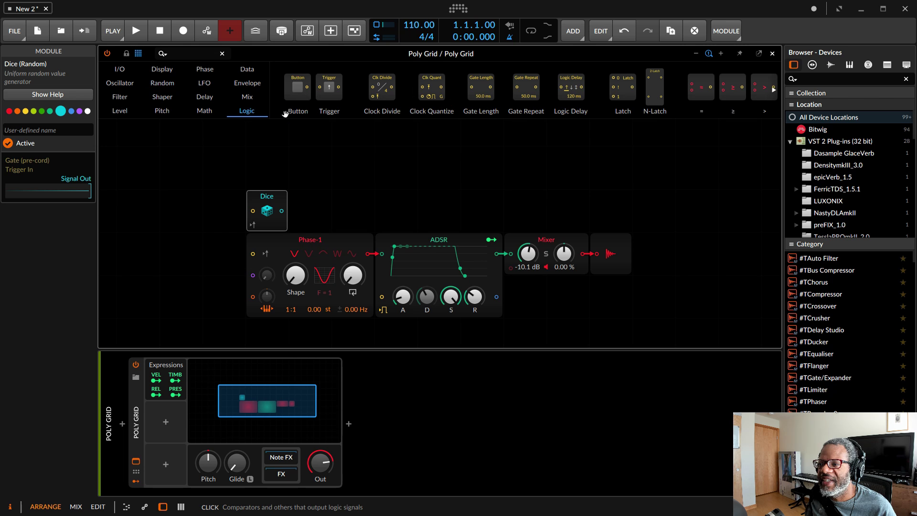
{"action": "left_click_drag", "start_coordinate": [338, 86], "coordinate": [253, 211]}
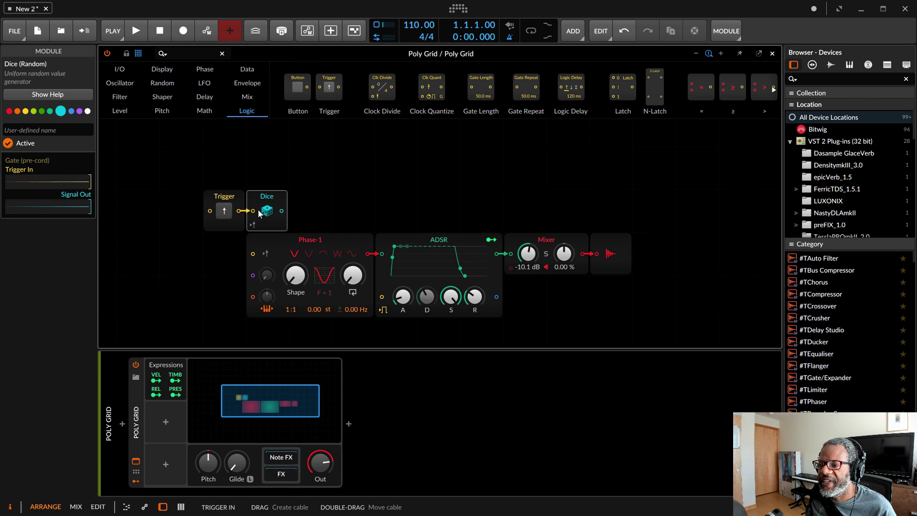
{"action": "left_click", "coordinate": [161, 68]}
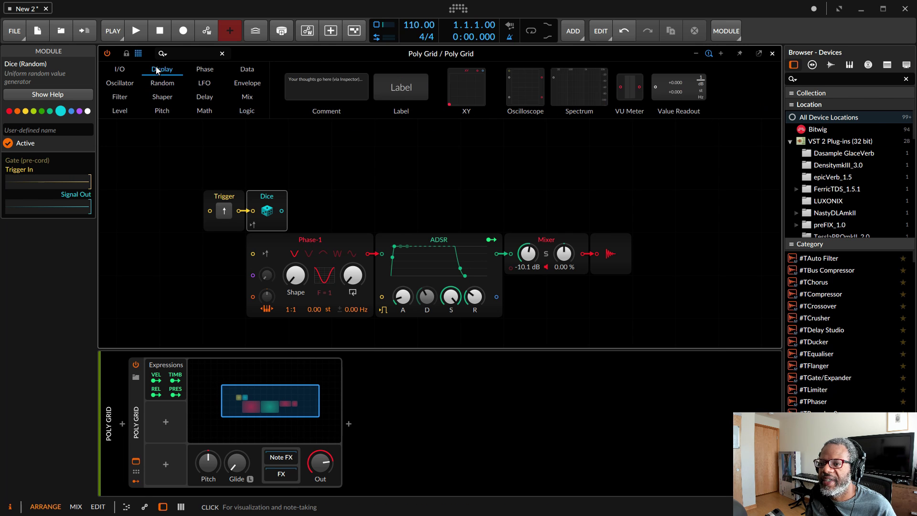
{"action": "left_click_drag", "start_coordinate": [679, 86], "coordinate": [297, 216]}
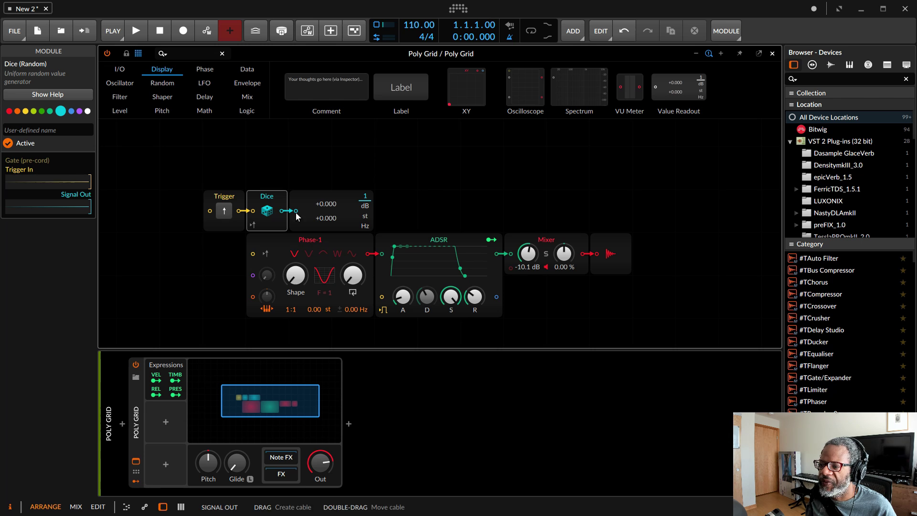
Fire the Trigger several times to test the Dice output on the Value Readout.
{"action": "left_click", "coordinate": [224, 212]}
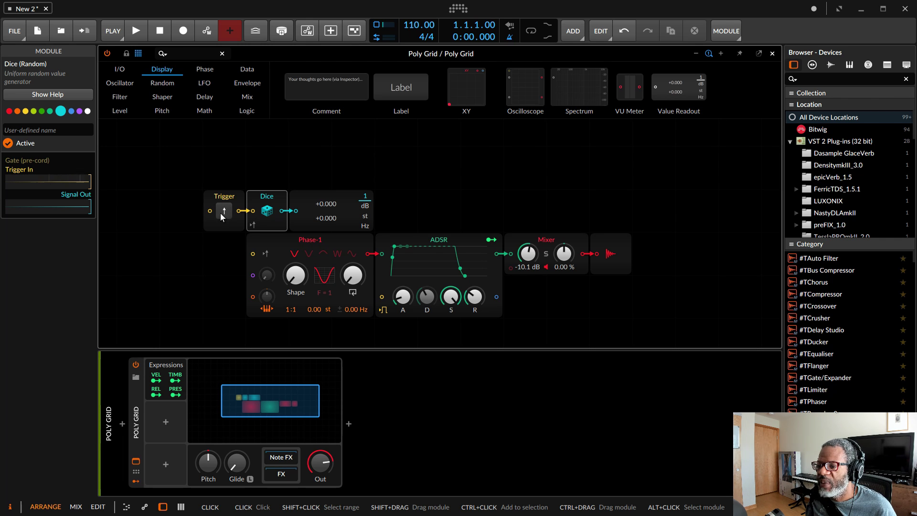
{"action": "left_click", "coordinate": [170, 179]}
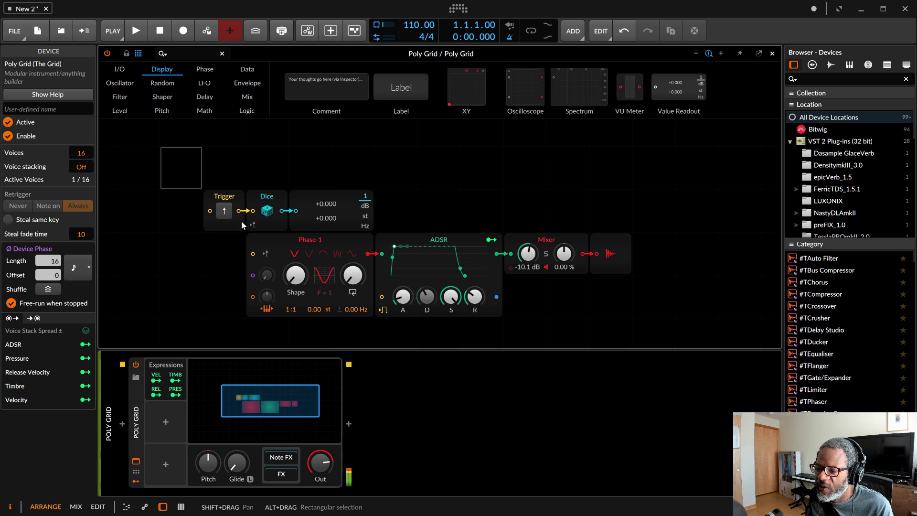
{"action": "left_click", "coordinate": [224, 211]}
{"action": "left_click", "coordinate": [224, 212]}
{"action": "left_click", "coordinate": [224, 212]}
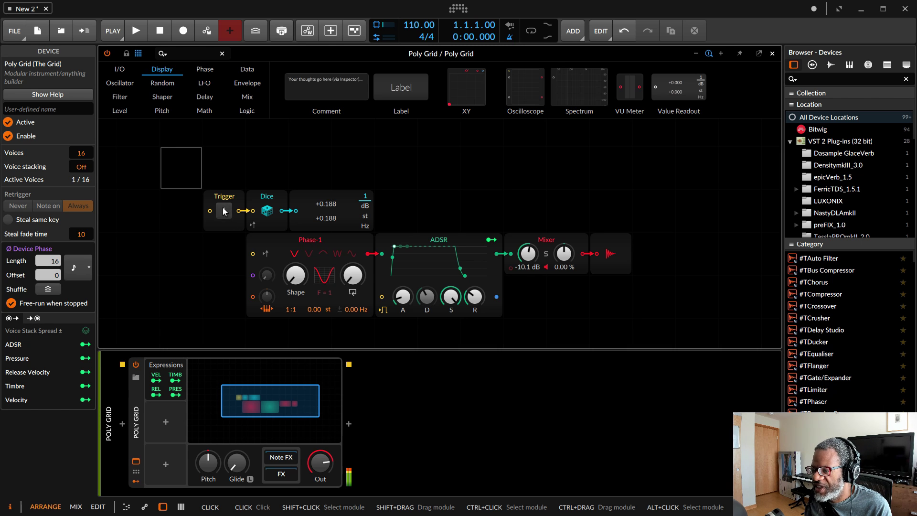
Set the Poly Grid's voices to Mono and fire the Trigger repeatedly to roll new Dice values.
{"action": "key", "text": "ctrl+z"}
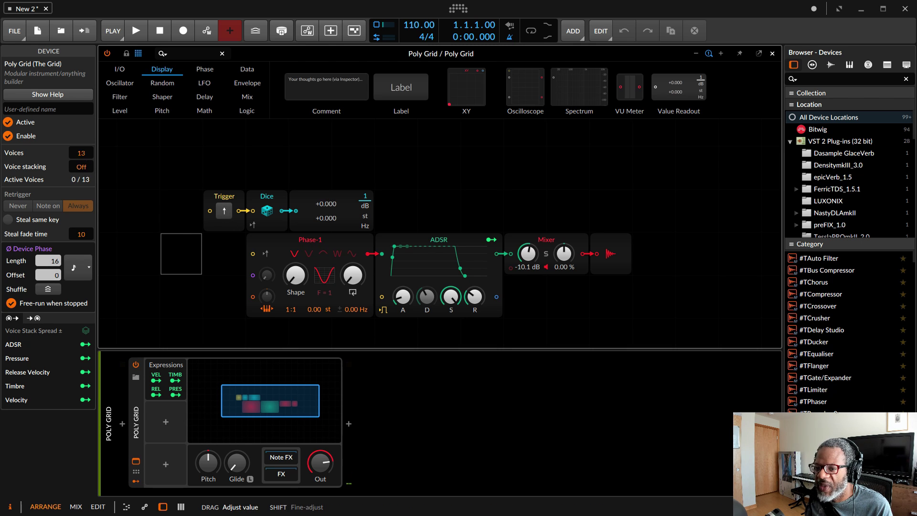
{"action": "left_click", "coordinate": [225, 211]}
{"action": "left_click", "coordinate": [225, 211]}
{"action": "left_click", "coordinate": [224, 212]}
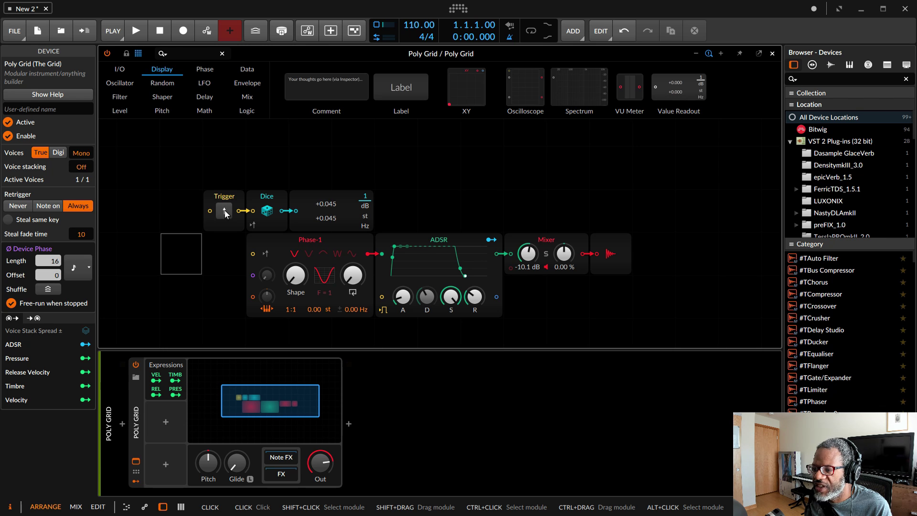
{"action": "left_click", "coordinate": [224, 212]}
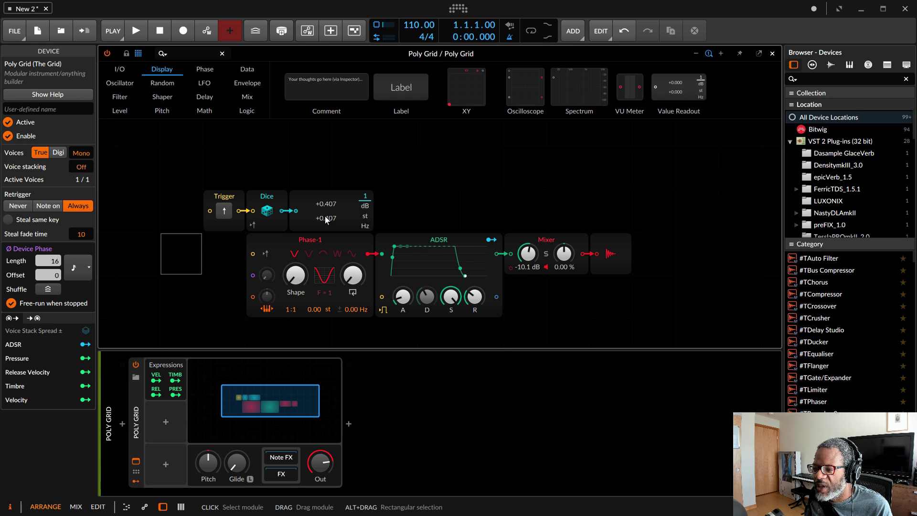
Add a Modulator Out fed by the Dice and map it to Phase-1's Shape with an amount of +1.000.
{"action": "left_click", "coordinate": [120, 73]}
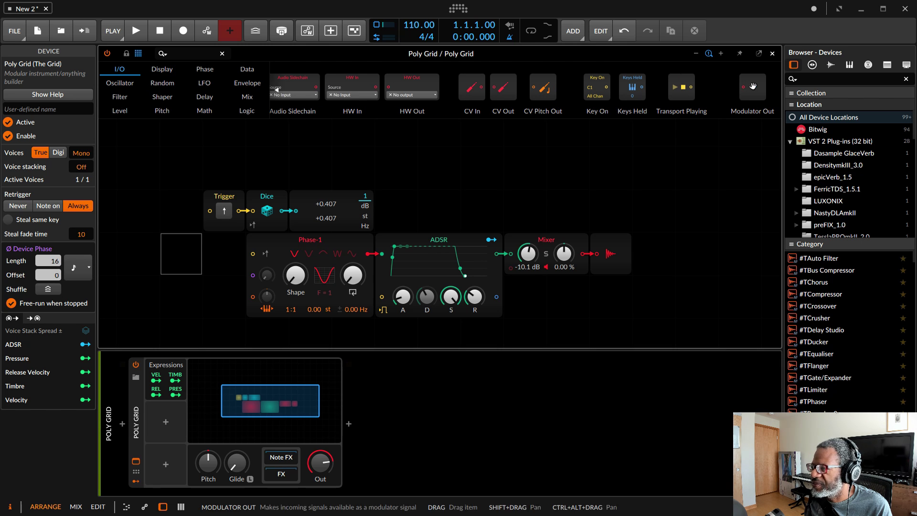
{"action": "left_click_drag", "start_coordinate": [752, 88], "coordinate": [339, 154]}
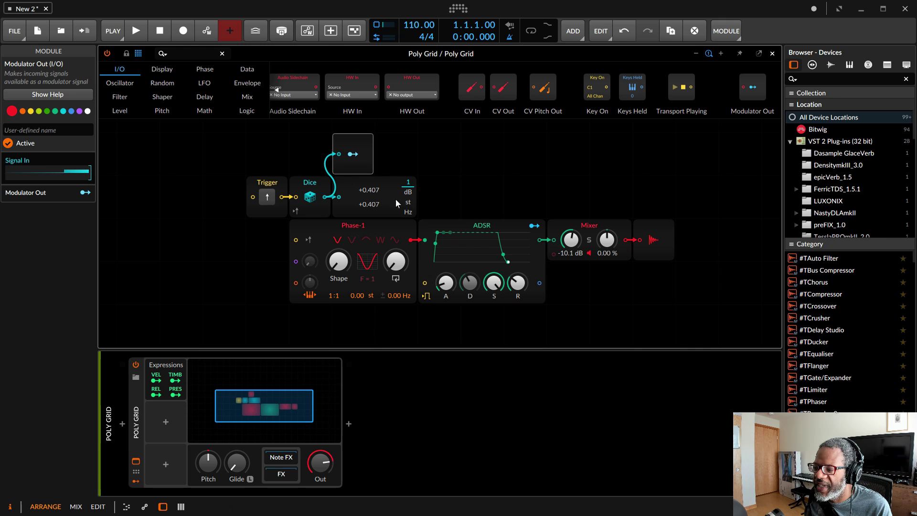
{"action": "left_click", "coordinate": [352, 154]}
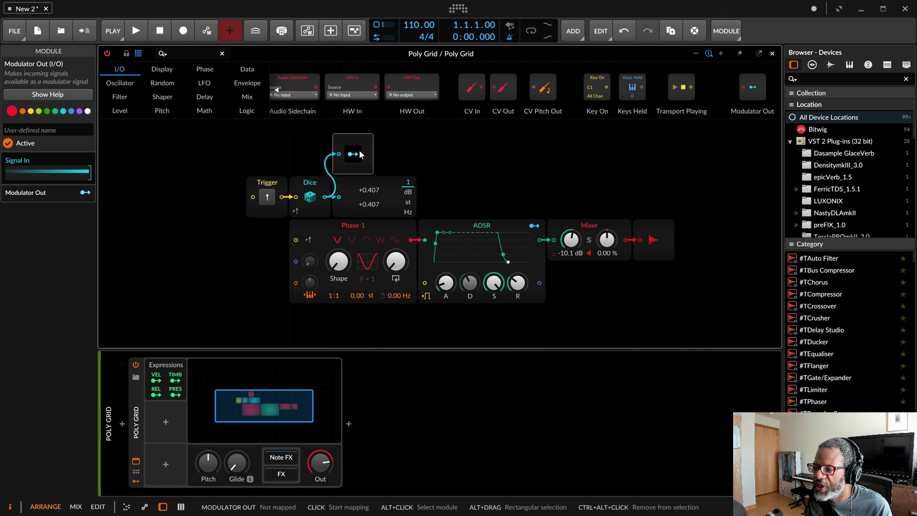
{"action": "left_click_drag", "start_coordinate": [339, 260], "coordinate": [339, 229]}
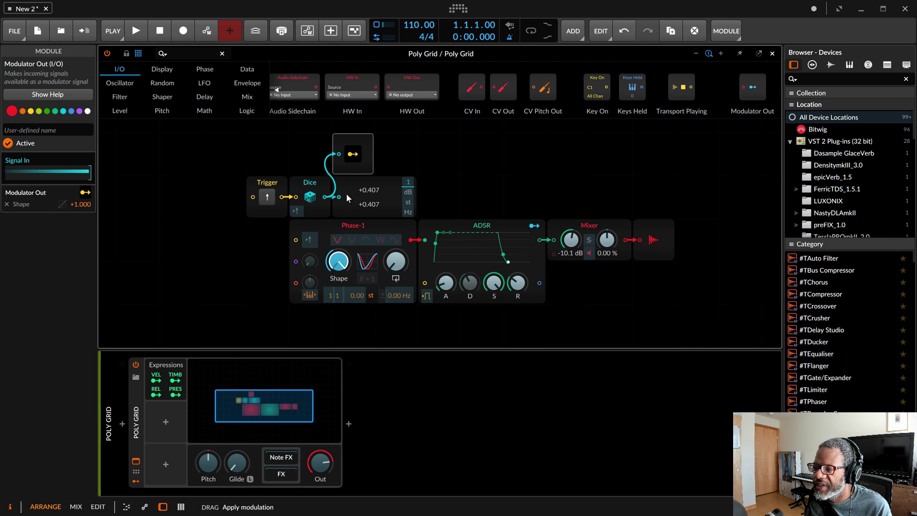
{"action": "left_click", "coordinate": [353, 154]}
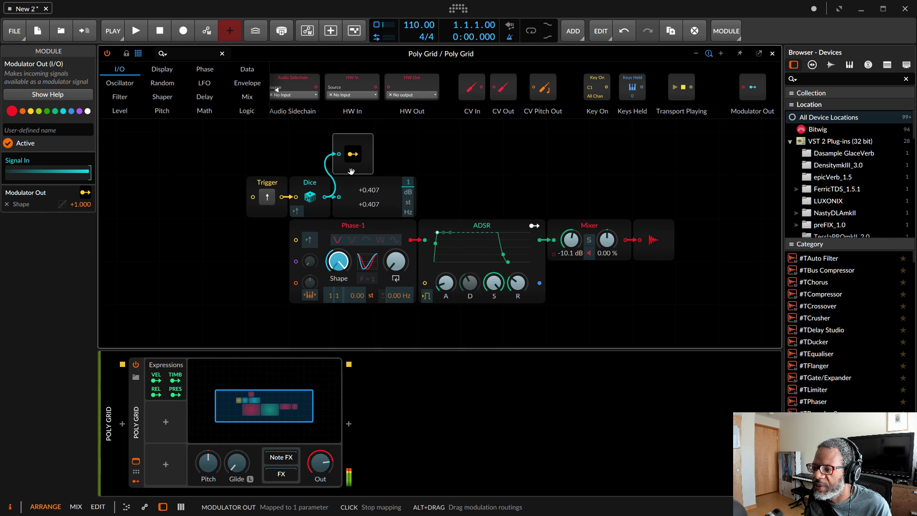
Fire the Trigger several times to check the random modulation of Phase-1's Shape.
{"action": "left_click", "coordinate": [266, 197]}
{"action": "left_click", "coordinate": [267, 196]}
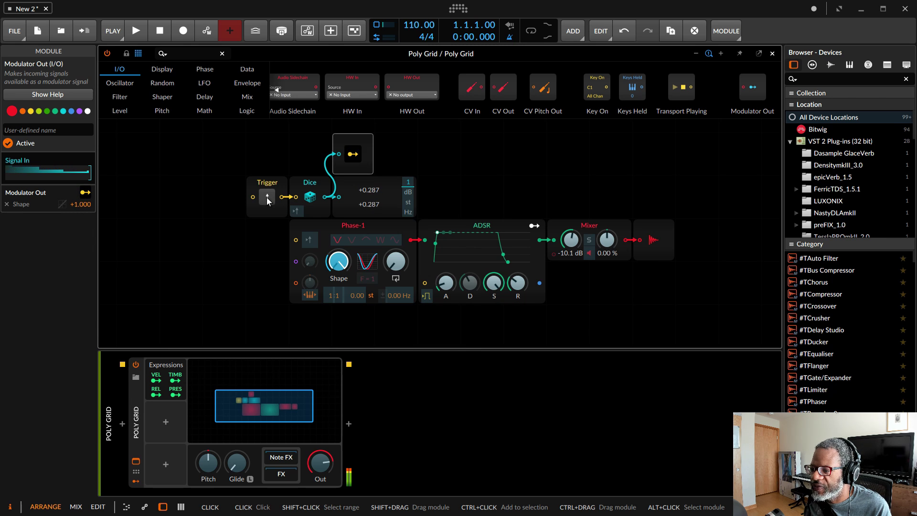
{"action": "left_click", "coordinate": [266, 197]}
{"action": "left_click", "coordinate": [266, 197]}
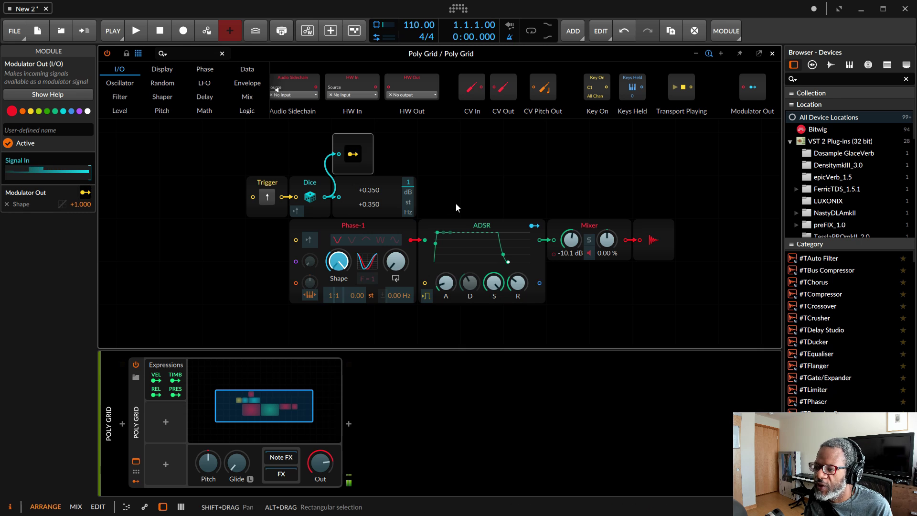
Duplicate the Trigger, Dice, Value Readout and Modulator Out group, placing the copy below Phase-1.
{"action": "scroll", "coordinate": [455, 203], "scroll_direction": "down", "scroll_amount": 2}
{"action": "scroll", "coordinate": [648, 286], "scroll_direction": "down", "scroll_amount": 2}
{"action": "scroll", "coordinate": [643, 285], "scroll_direction": "up", "scroll_amount": 6}
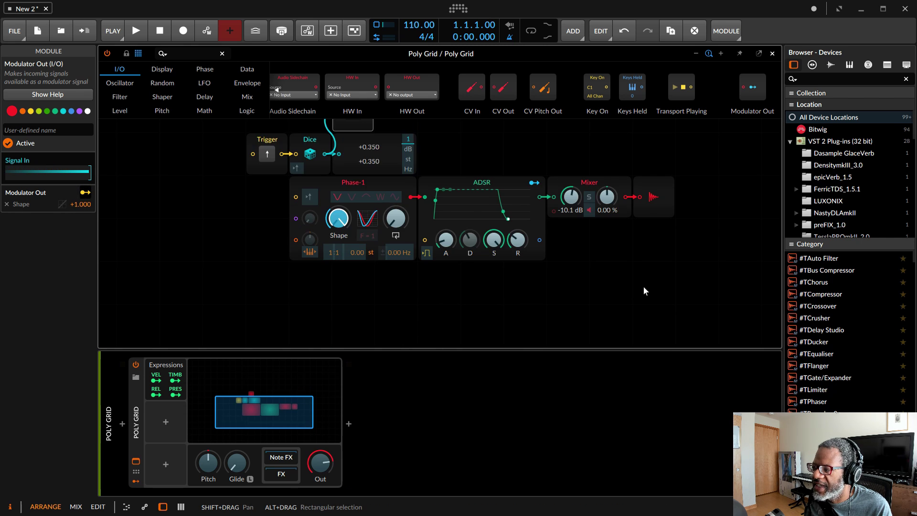
{"action": "left_click_drag", "start_coordinate": [684, 325], "coordinate": [306, 317]}
{"action": "left_click_drag", "start_coordinate": [423, 270], "coordinate": [245, 215]}
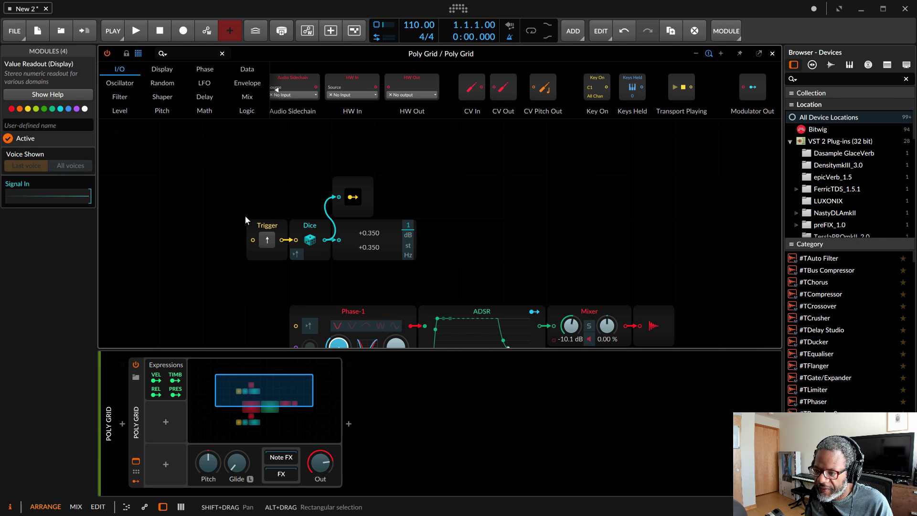
{"action": "left_click_drag", "start_coordinate": [407, 222], "coordinate": [449, 267]}
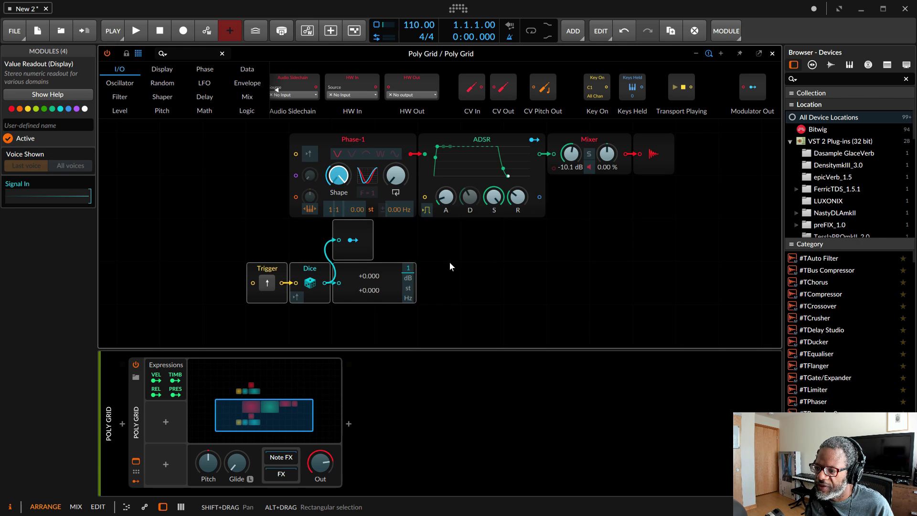
Map the copied group's Modulator Out to Phase-1's waveform selector.
{"action": "scroll", "coordinate": [449, 266], "scroll_direction": "up", "scroll_amount": 2}
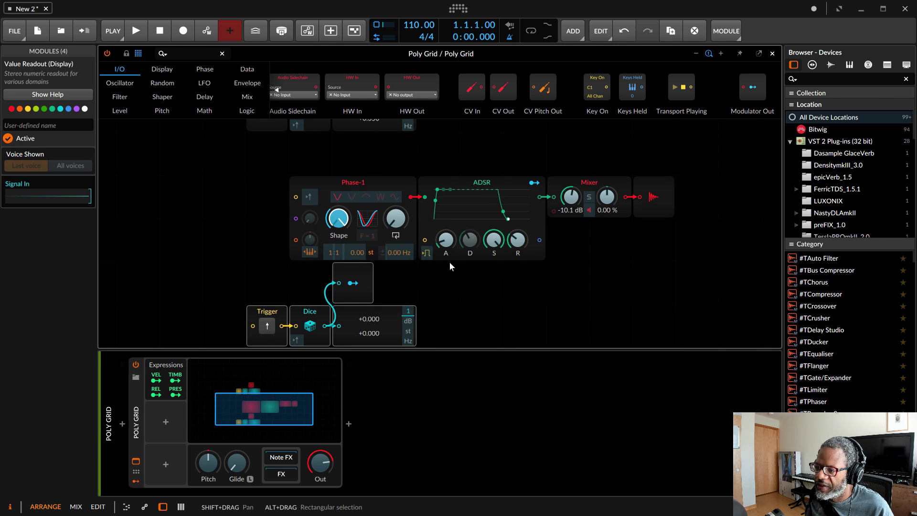
{"action": "left_click", "coordinate": [353, 284]}
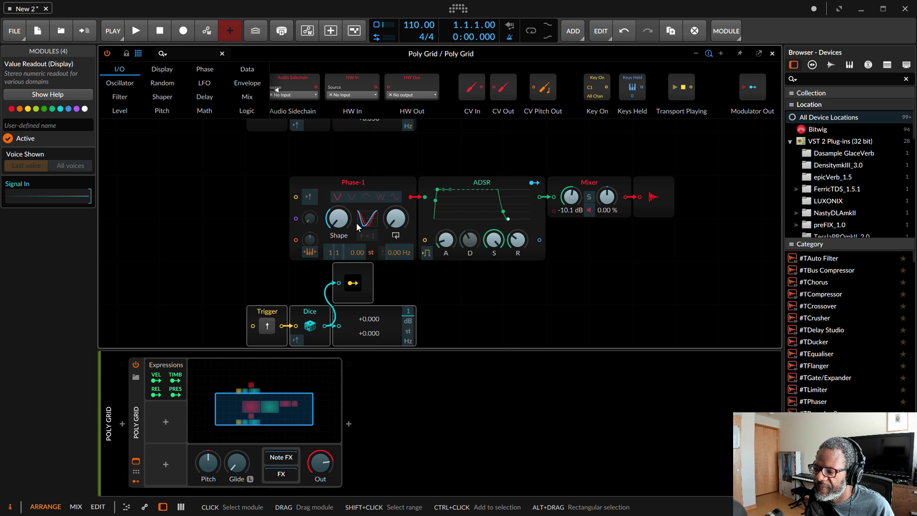
{"action": "left_click_drag", "start_coordinate": [345, 196], "coordinate": [345, 173]}
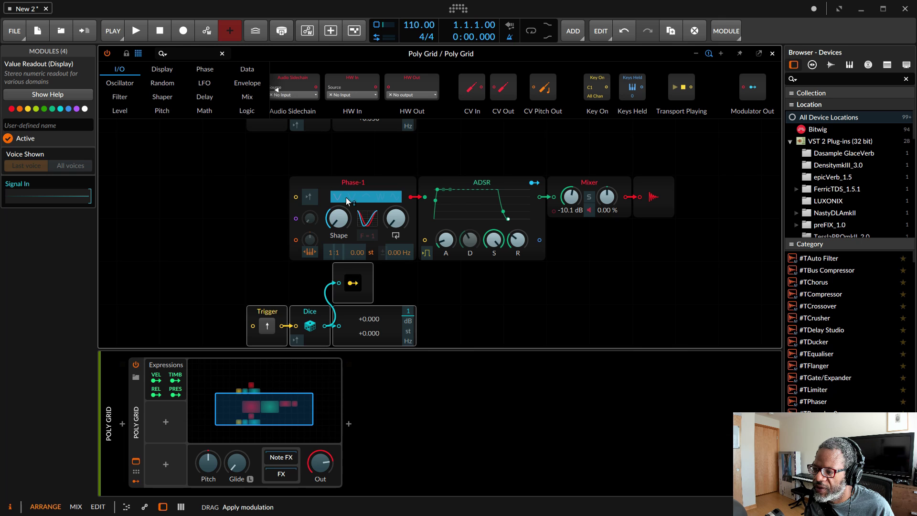
{"action": "left_click", "coordinate": [354, 285]}
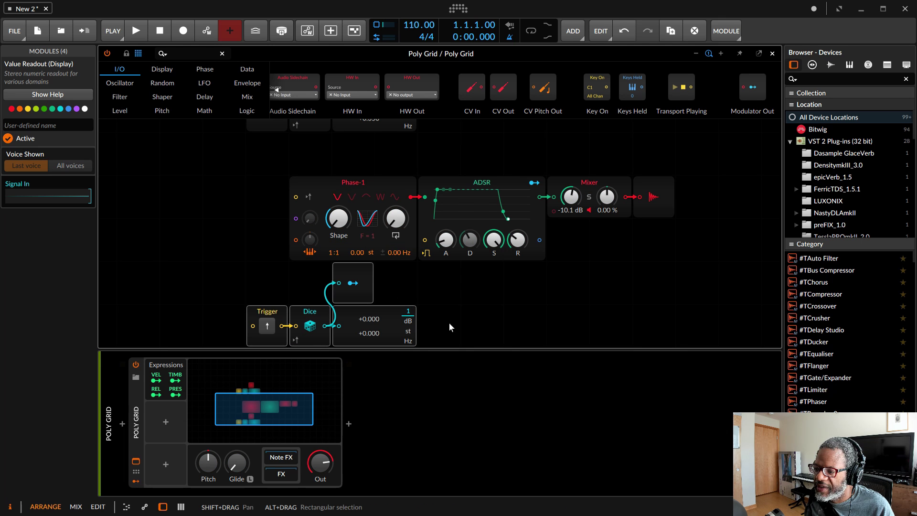
Duplicate the lower random group once more and map the new Modulator Out to Phase-1's F parameter.
{"action": "key", "text": "ctrl+d"}
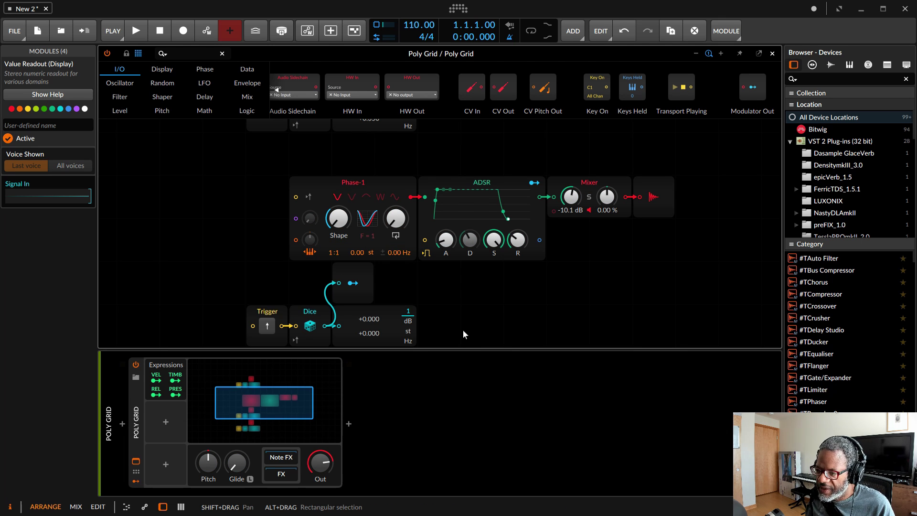
{"action": "scroll", "coordinate": [456, 313], "scroll_direction": "up", "scroll_amount": 2}
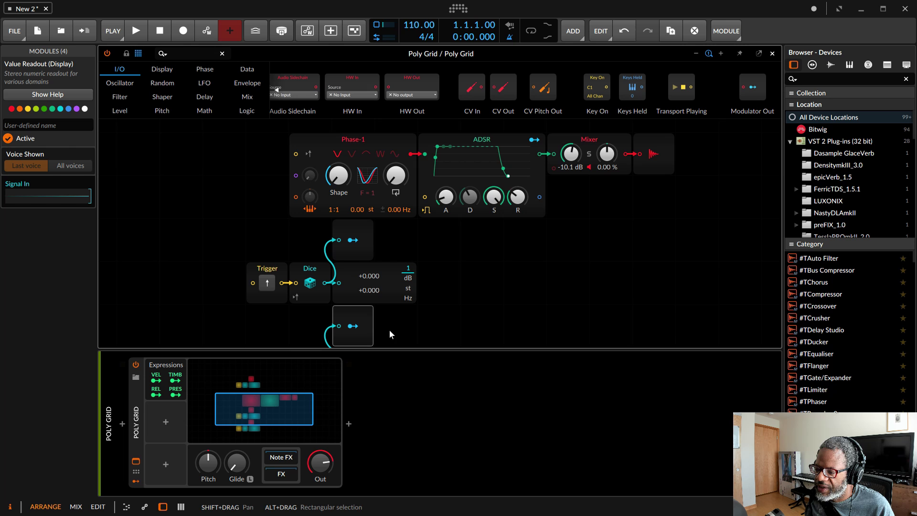
{"action": "left_click", "coordinate": [354, 330]}
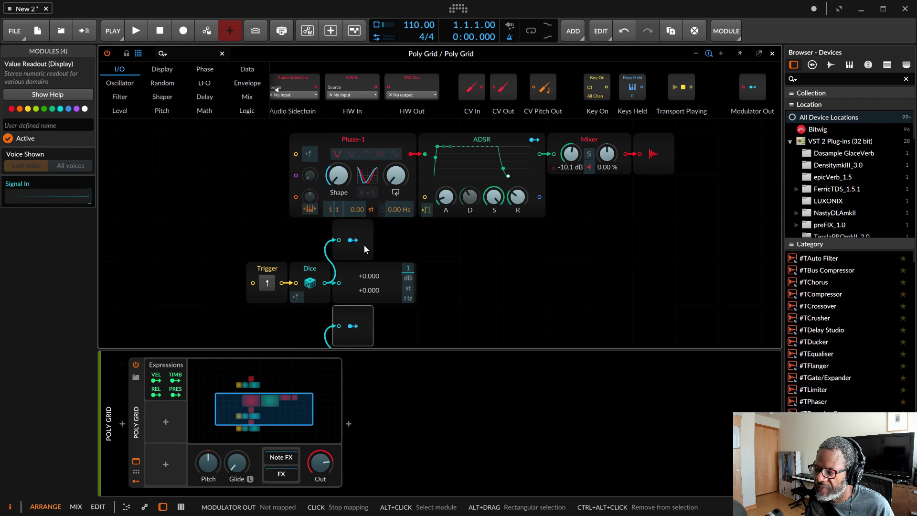
{"action": "left_click_drag", "start_coordinate": [367, 177], "coordinate": [367, 164]}
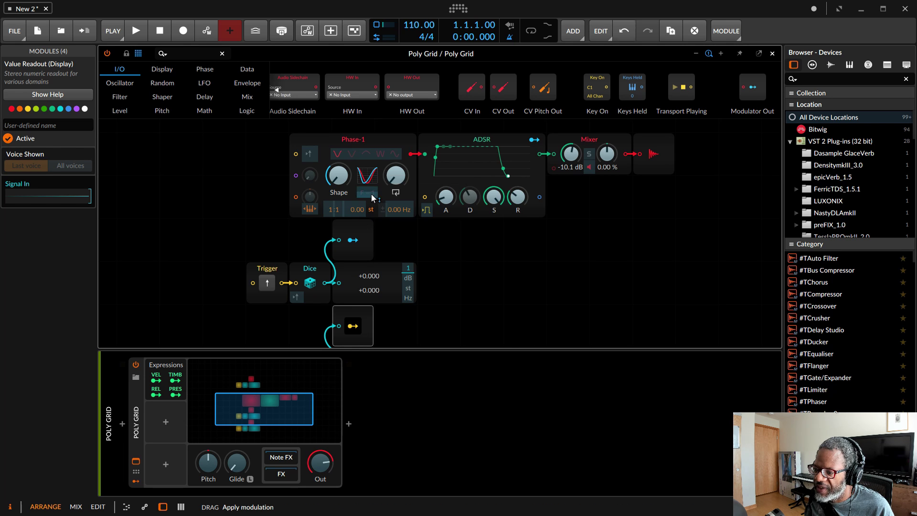
{"action": "left_click", "coordinate": [356, 330]}
Move the uppermost Trigger down beside Phase-1 and connect its output to the trigger inputs of both lower Dice modules.
{"action": "scroll", "coordinate": [414, 311], "scroll_direction": "down", "scroll_amount": 2}
{"action": "scroll", "coordinate": [415, 312], "scroll_direction": "left", "scroll_amount": 6}
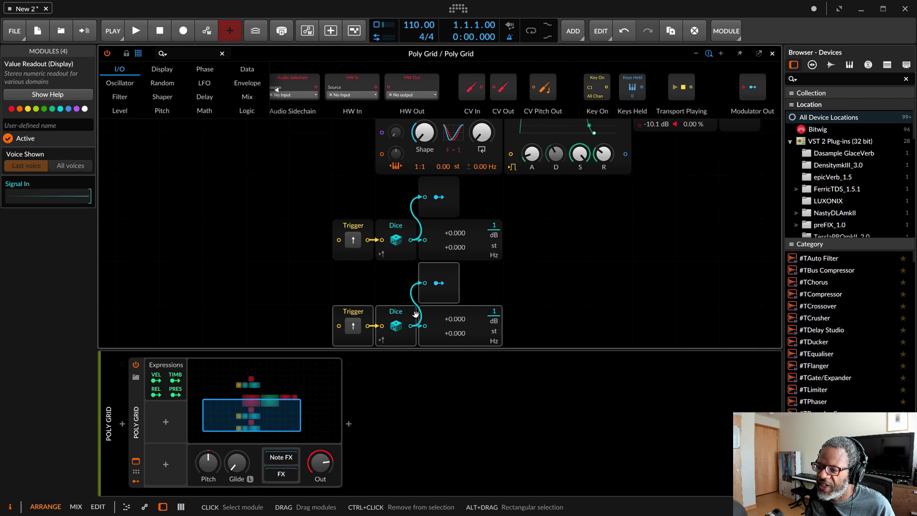
{"action": "scroll", "coordinate": [415, 312], "scroll_direction": "up", "scroll_amount": 10}
{"action": "scroll", "coordinate": [414, 312], "scroll_direction": "down", "scroll_amount": 2}
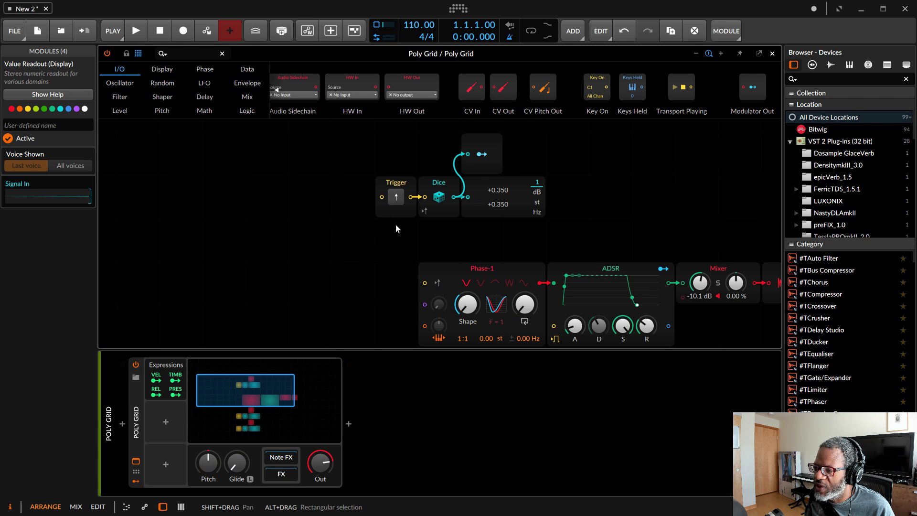
{"action": "left_click_drag", "start_coordinate": [411, 197], "coordinate": [410, 326]}
{"action": "scroll", "coordinate": [411, 250], "scroll_direction": "down", "scroll_amount": 4}
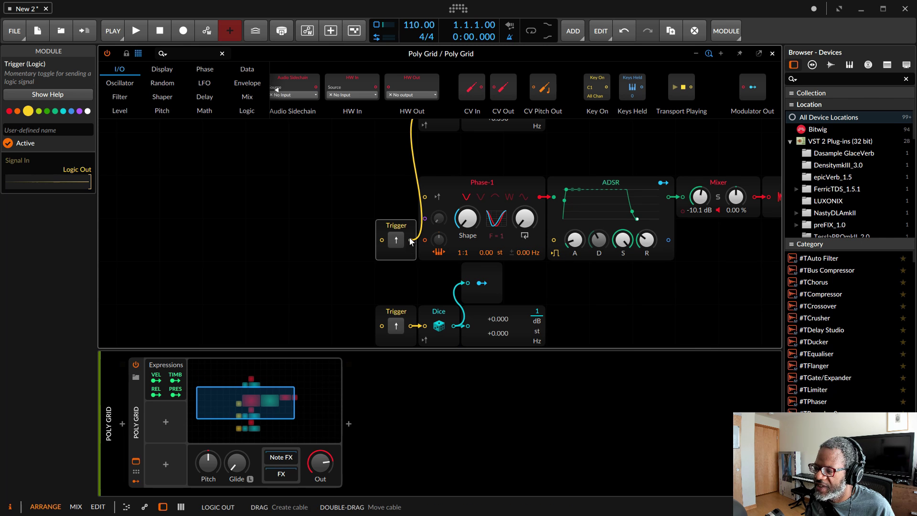
{"action": "left_click_drag", "start_coordinate": [411, 240], "coordinate": [424, 325]}
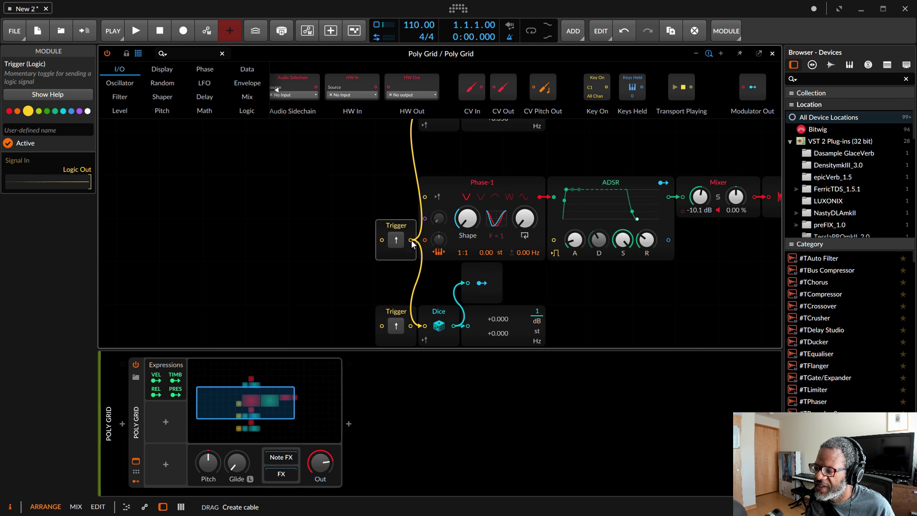
{"action": "left_click_drag", "start_coordinate": [410, 244], "coordinate": [428, 286]}
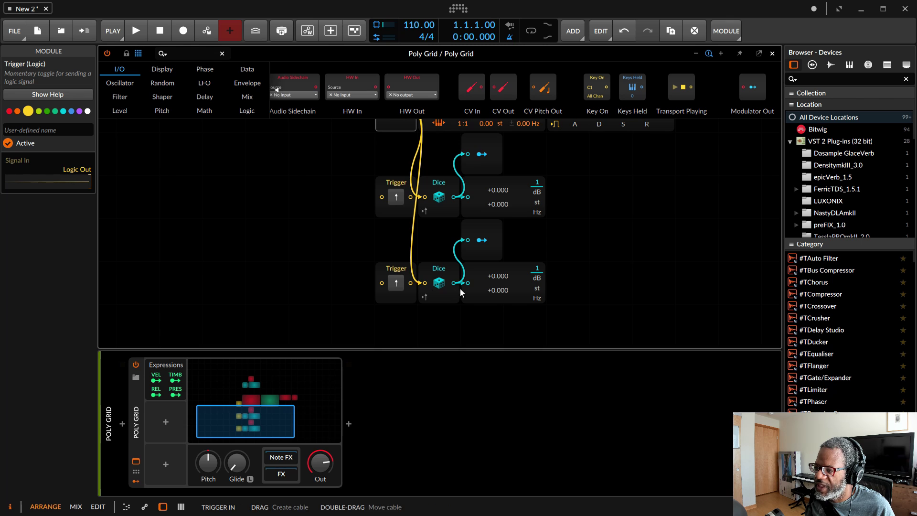
Fire the Trigger beside Phase-1 several times to test the randomization of the oscillator's parameters.
{"action": "scroll", "coordinate": [459, 288], "scroll_direction": "up", "scroll_amount": 6}
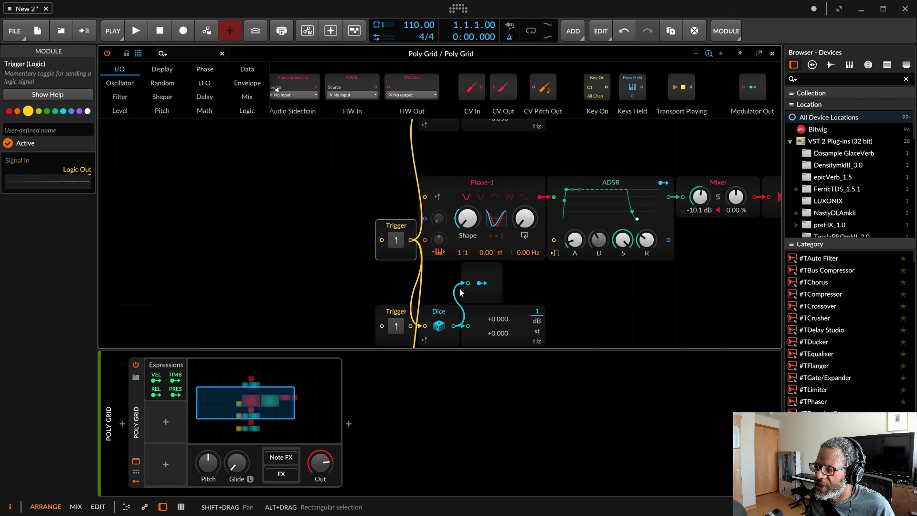
{"action": "left_click", "coordinate": [396, 239]}
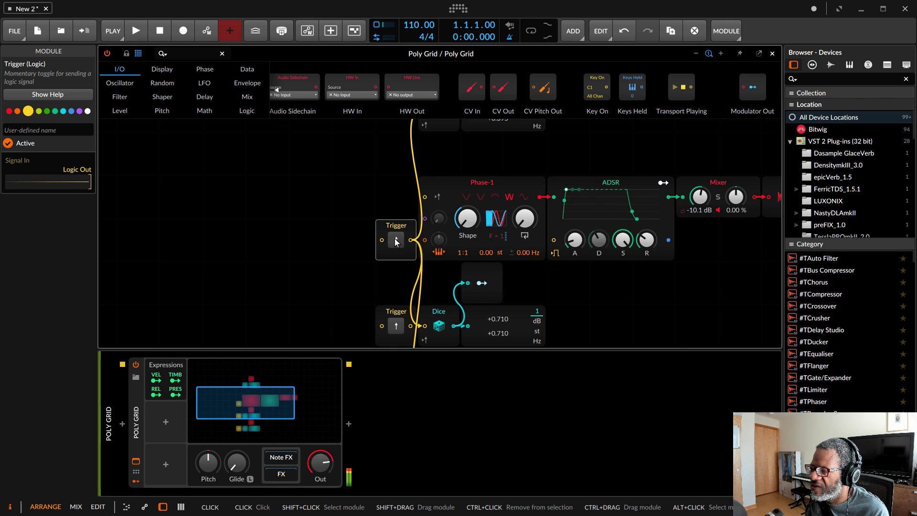
{"action": "left_click", "coordinate": [395, 239]}
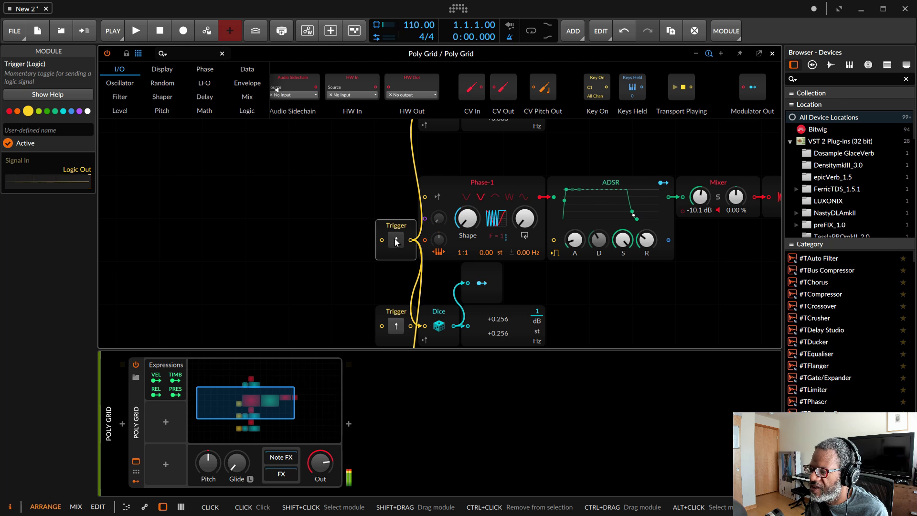
{"action": "left_click", "coordinate": [395, 239]}
{"action": "left_click", "coordinate": [395, 239]}
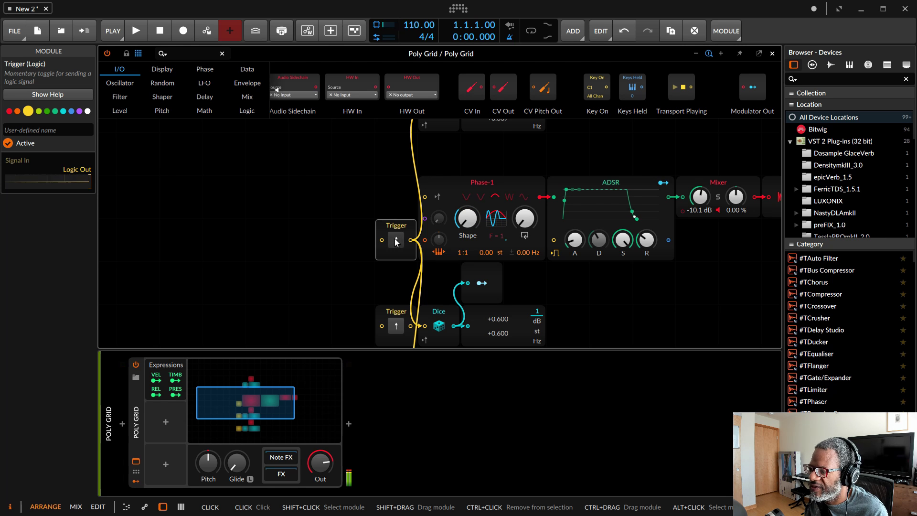
{"action": "left_click", "coordinate": [395, 238]}
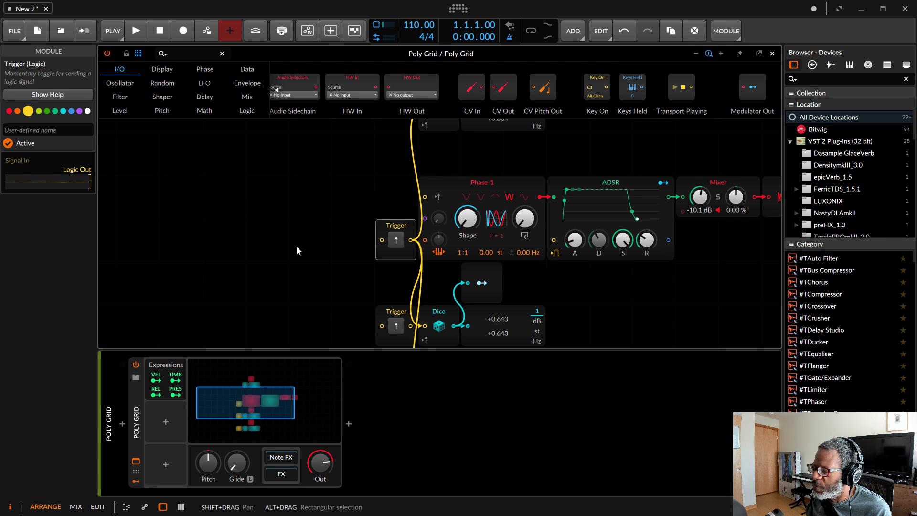
Try raising Phase-1's Shape manually, and reset it to 0.00 %.
{"action": "scroll", "coordinate": [471, 232], "scroll_direction": "up", "scroll_amount": 3}
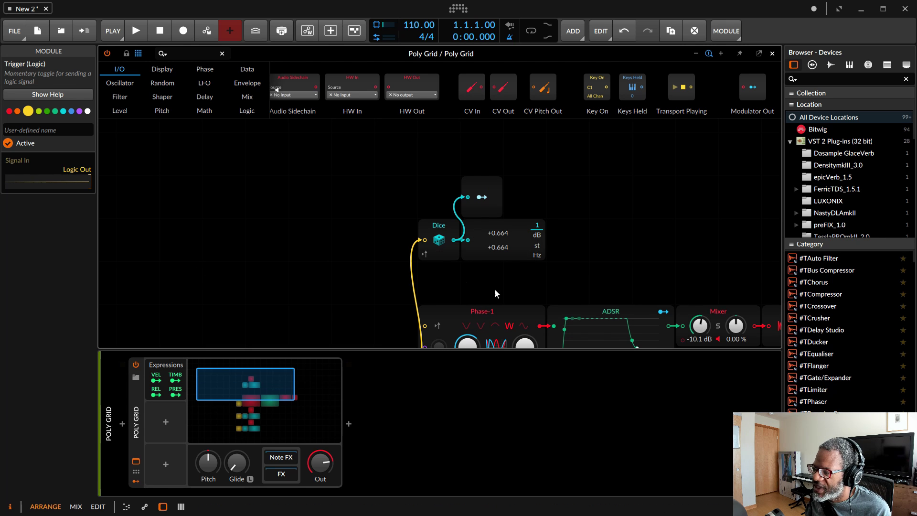
{"action": "scroll", "coordinate": [495, 289], "scroll_direction": "down", "scroll_amount": 2}
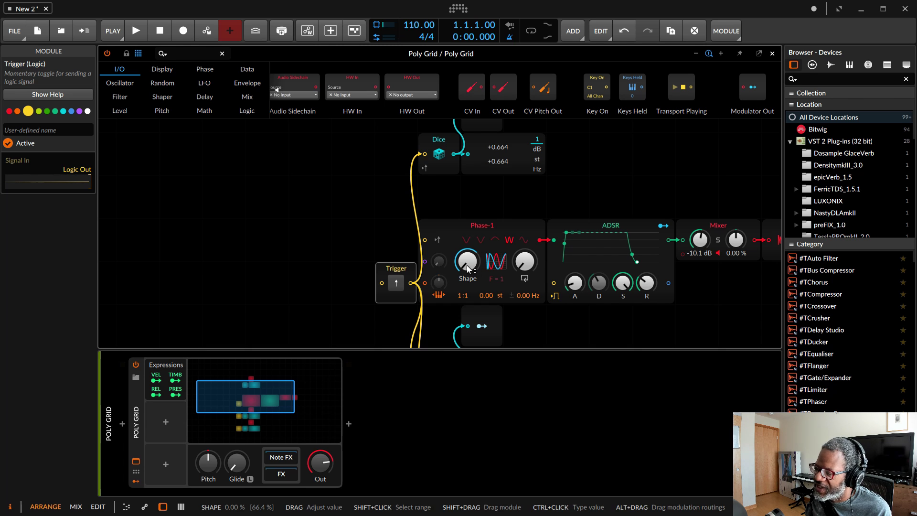
{"action": "left_click_drag", "start_coordinate": [466, 265], "coordinate": [466, 200]}
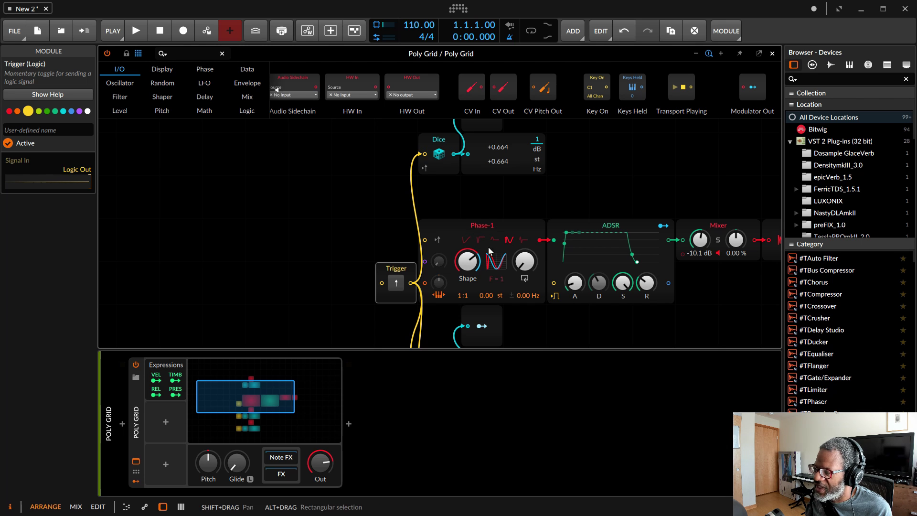
{"action": "double_click", "coordinate": [466, 261]}
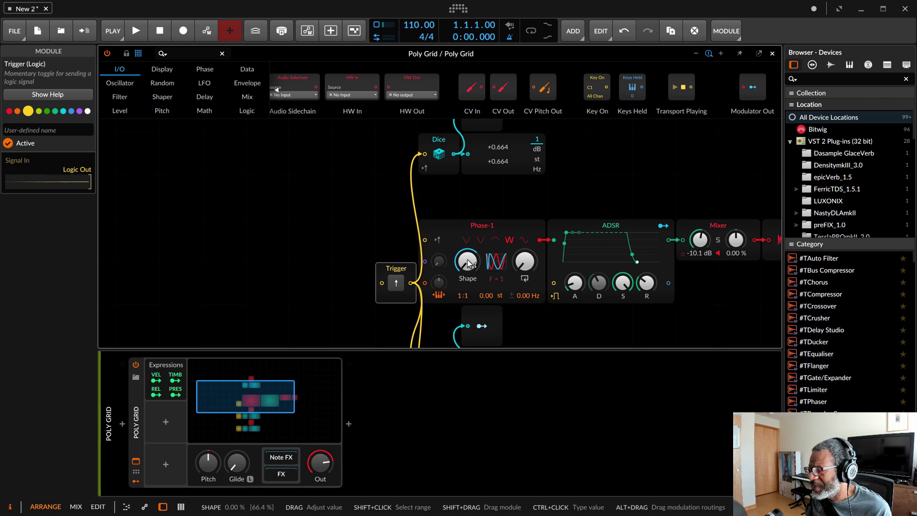
Set the Poly Grid device's voice count to 17.
{"action": "left_click", "coordinate": [249, 223]}
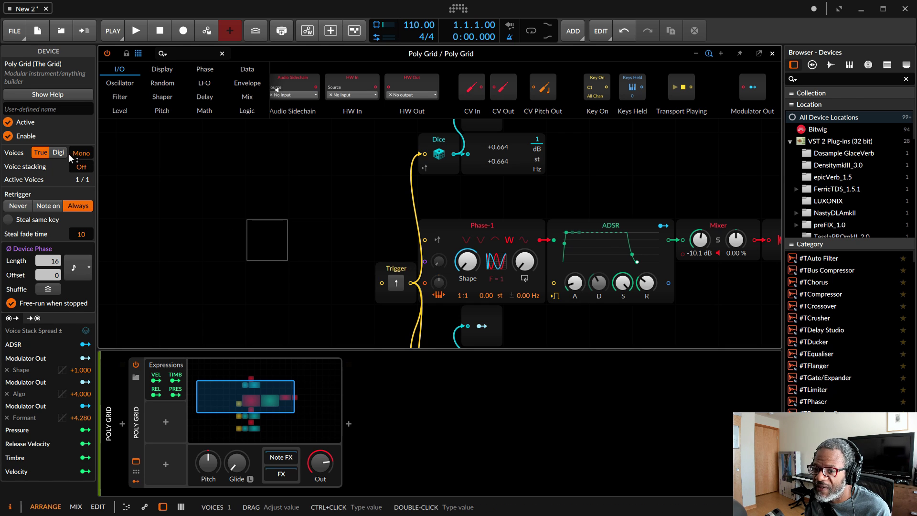
{"action": "left_click_drag", "start_coordinate": [79, 158], "coordinate": [79, 139]}
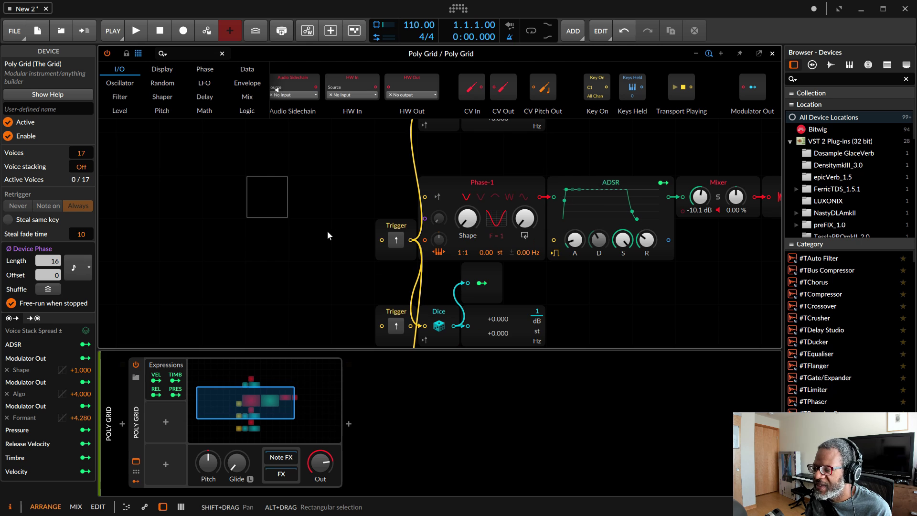
Fire the Trigger beside Phase-1 repeatedly to test the randomization in polyphonic mode.
{"action": "scroll", "coordinate": [327, 230], "scroll_direction": "down", "scroll_amount": 2}
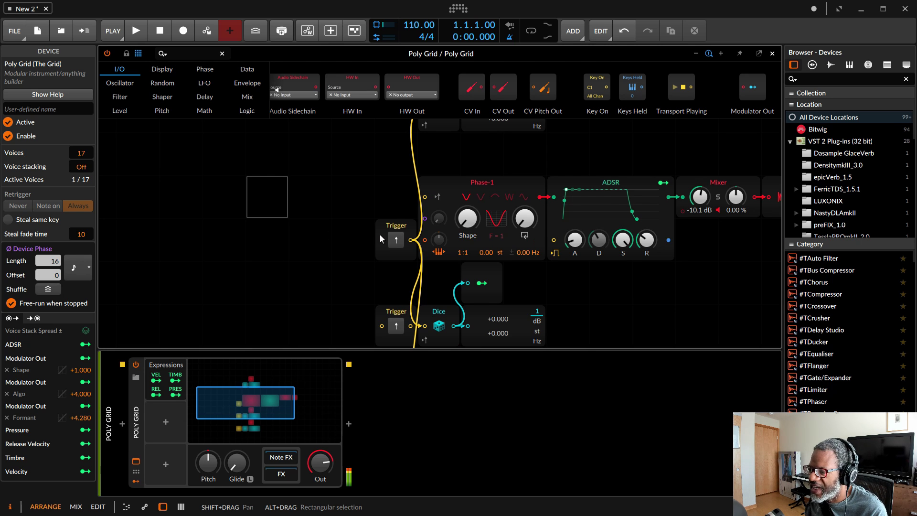
{"action": "left_click", "coordinate": [397, 240]}
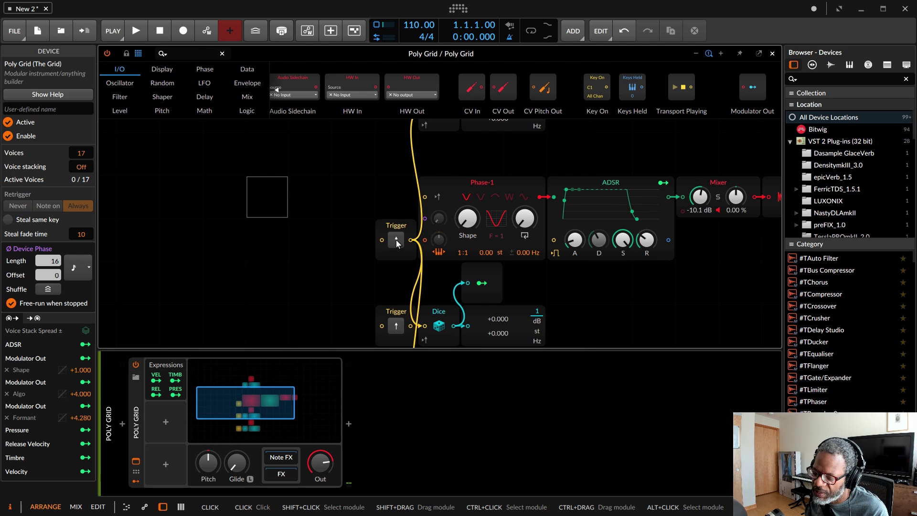
{"action": "left_click", "coordinate": [396, 240]}
{"action": "left_click", "coordinate": [395, 242]}
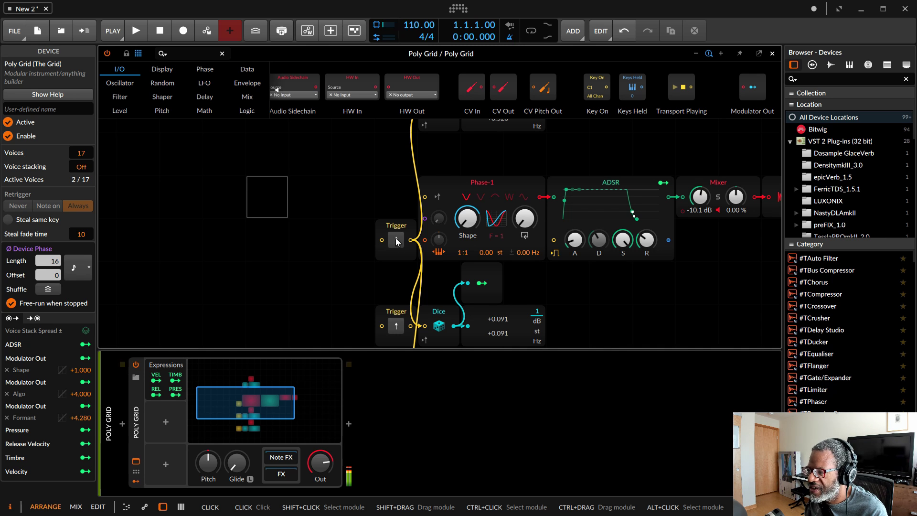
{"action": "left_click", "coordinate": [396, 240]}
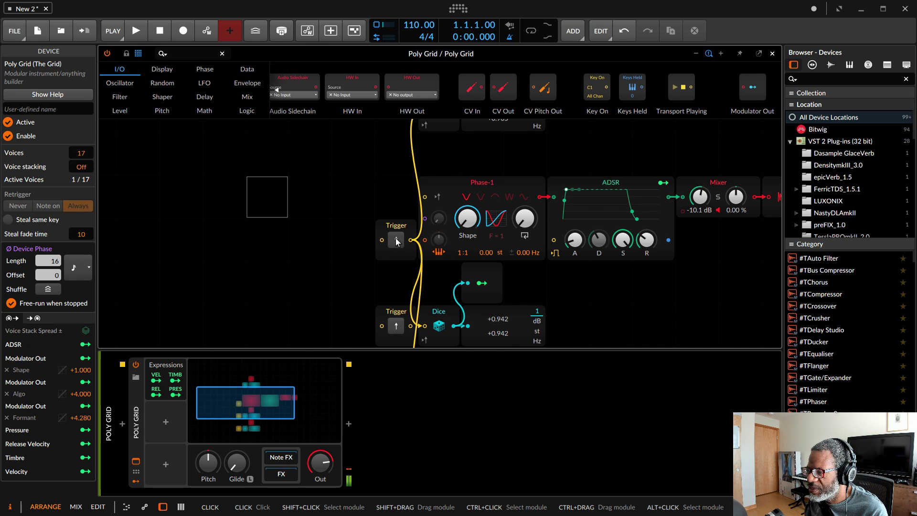
{"action": "left_click", "coordinate": [395, 239]}
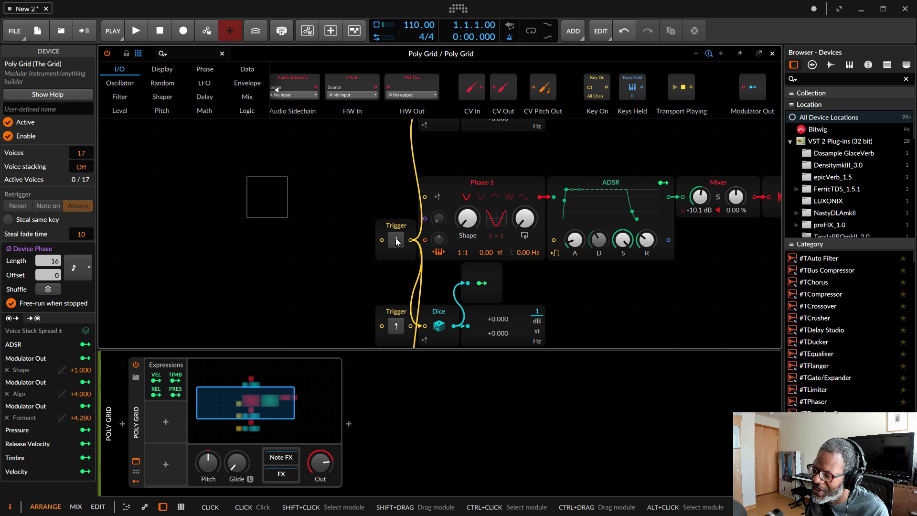
{"action": "left_click", "coordinate": [396, 239]}
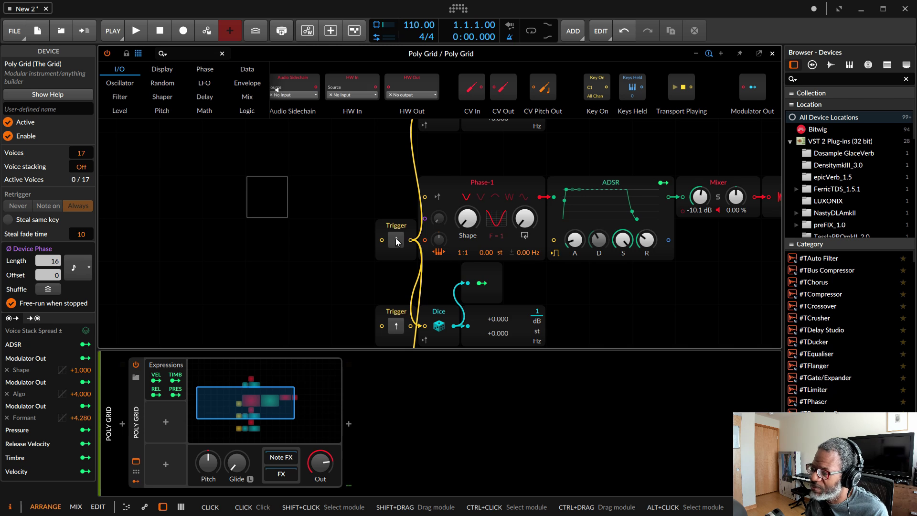
Select the uppermost Modulator Out above Phase-1 to examine its mapping.
{"action": "scroll", "coordinate": [396, 242], "scroll_direction": "up", "scroll_amount": 2}
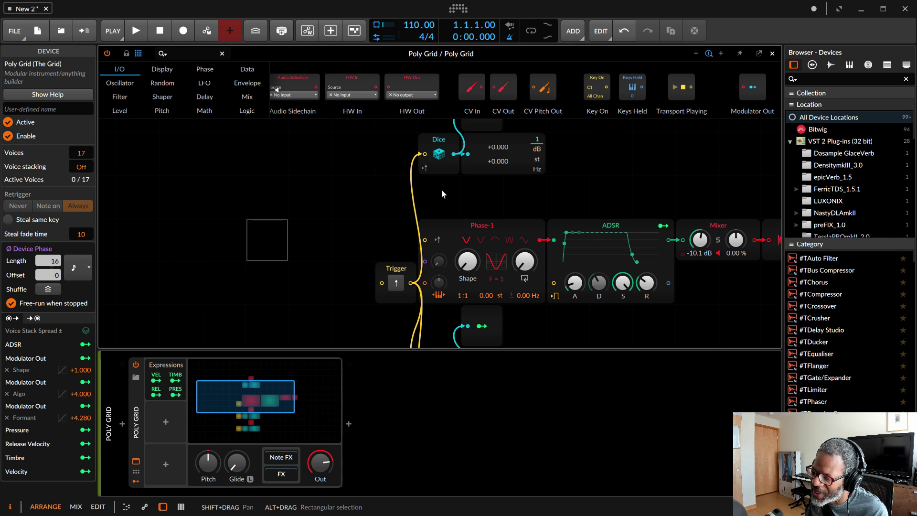
{"action": "scroll", "coordinate": [481, 205], "scroll_direction": "up", "scroll_amount": 2}
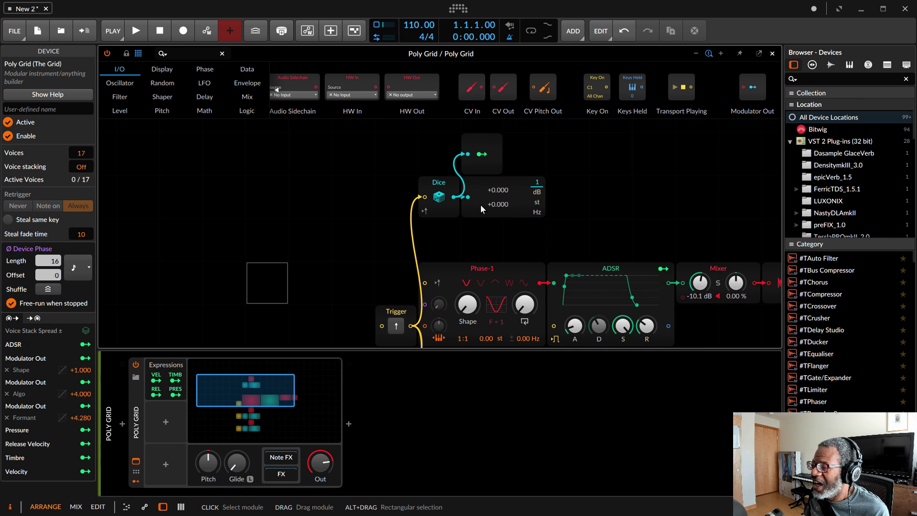
{"action": "left_click", "coordinate": [489, 166]}
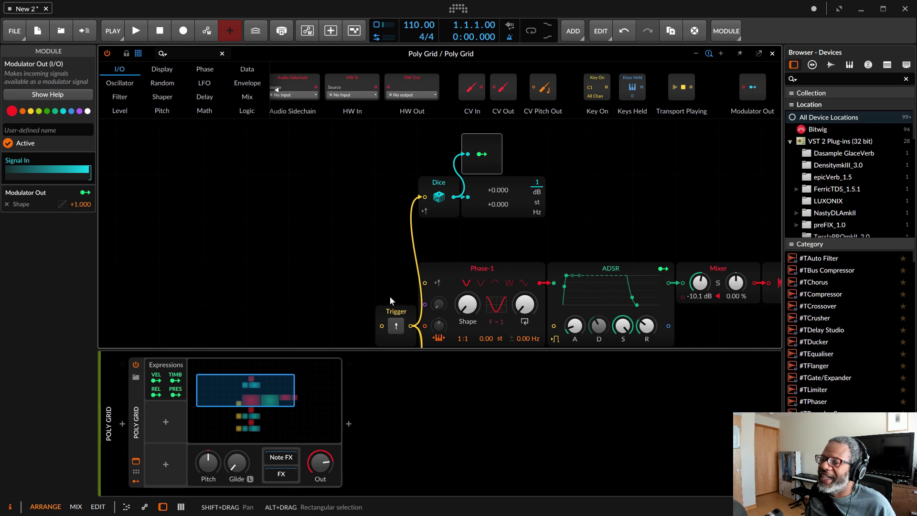
Close the Poly Grid patch and open the Randomizer track's grid at its numbered Mod rows.
{"action": "left_click", "coordinate": [772, 54]}
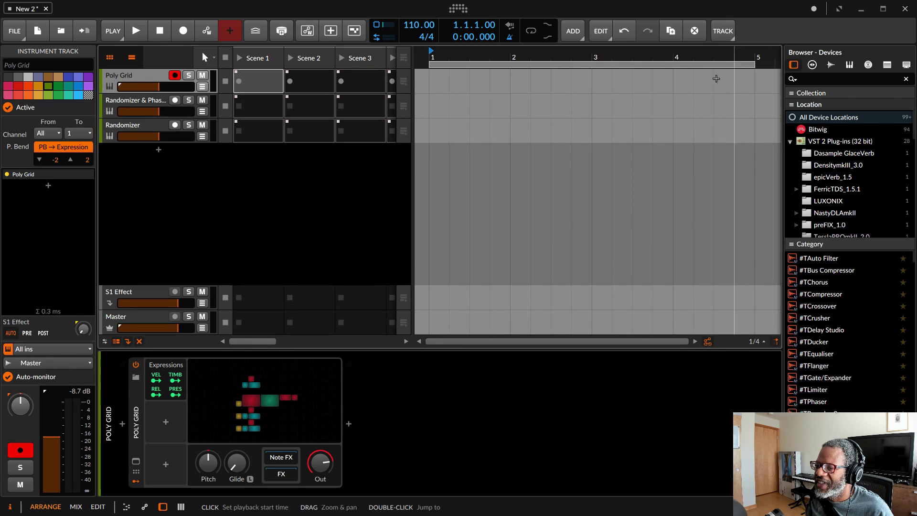
{"action": "left_click", "coordinate": [136, 134]}
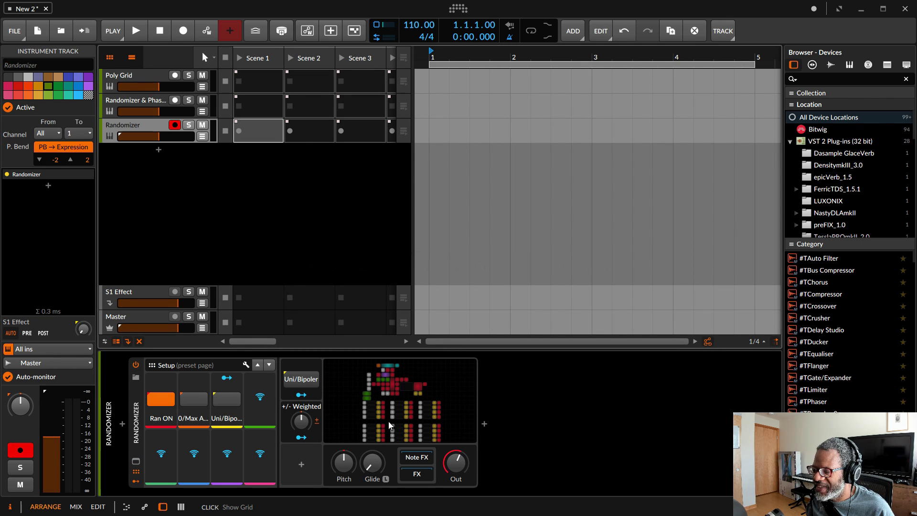
{"action": "left_click", "coordinate": [413, 407]}
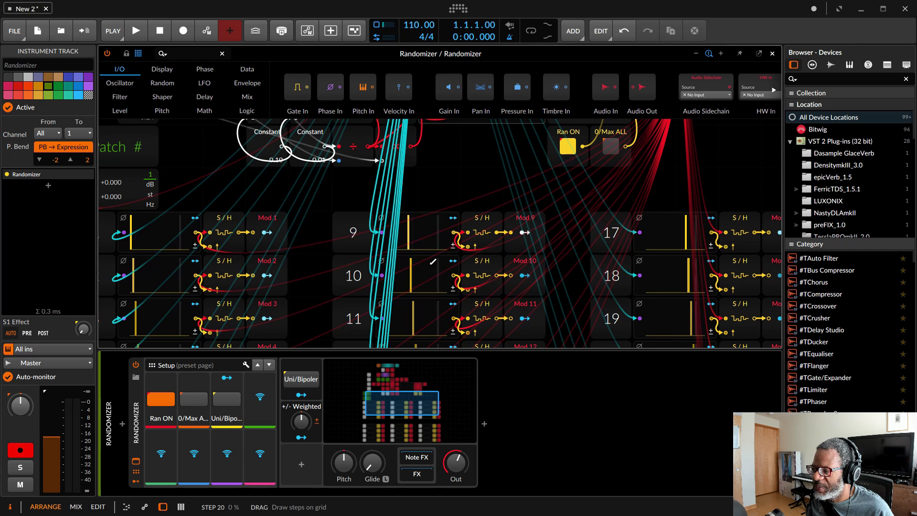
{"action": "scroll", "coordinate": [285, 245], "scroll_direction": "down", "scroll_amount": 6}
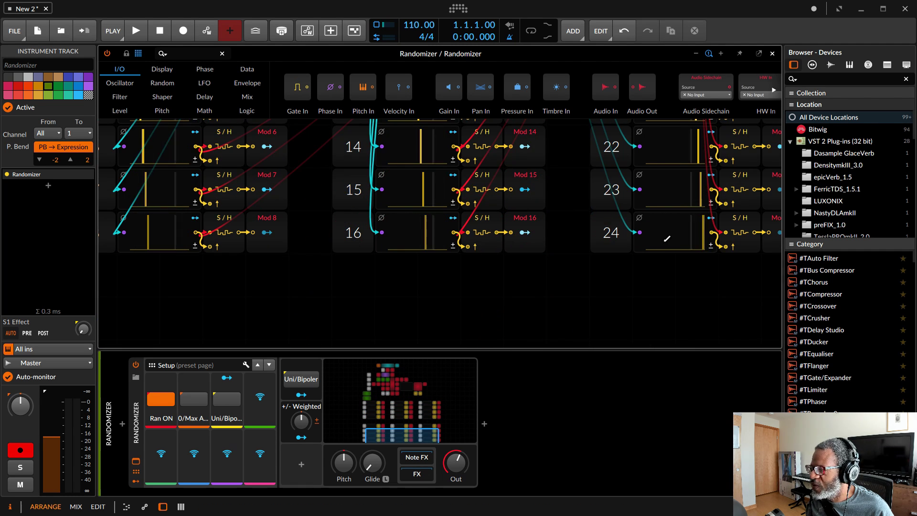
{"action": "scroll", "coordinate": [648, 265], "scroll_direction": "up", "scroll_amount": 6}
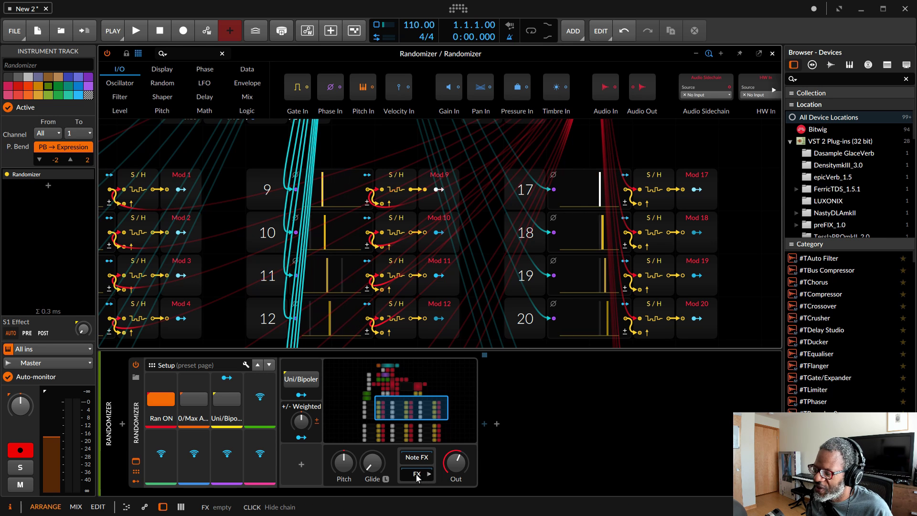
Insert the Polysynth instrument into the Randomizer device's FX chain.
{"action": "left_click", "coordinate": [485, 424]}
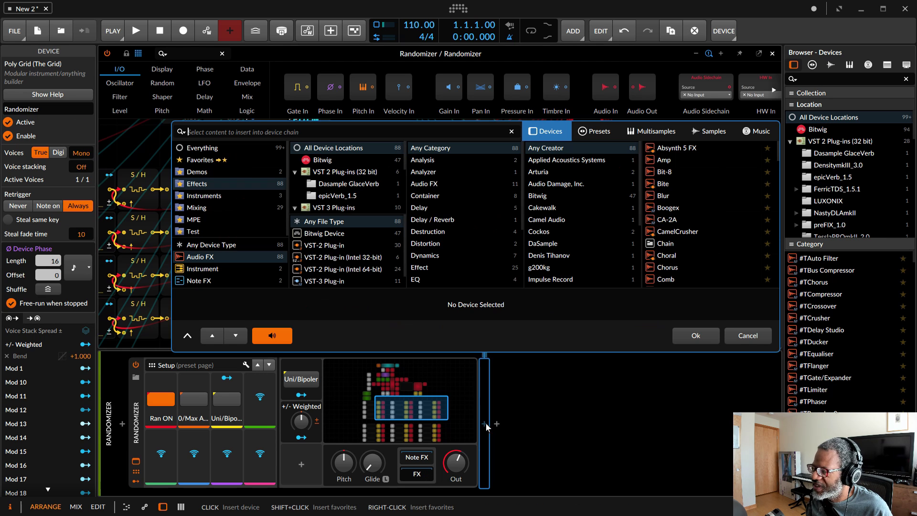
{"action": "left_click", "coordinate": [219, 269]}
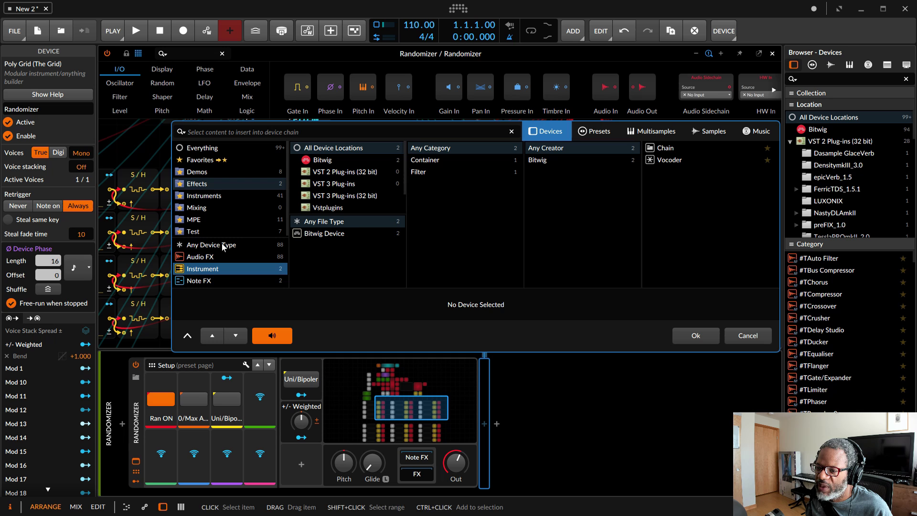
{"action": "left_click", "coordinate": [222, 149]}
{"action": "scroll", "coordinate": [706, 239], "scroll_direction": "down", "scroll_amount": 12}
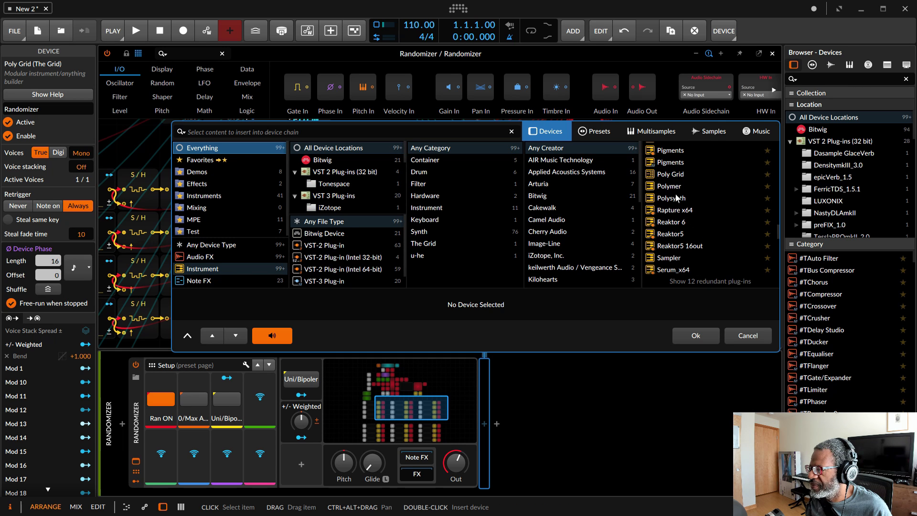
{"action": "left_click", "coordinate": [675, 198]}
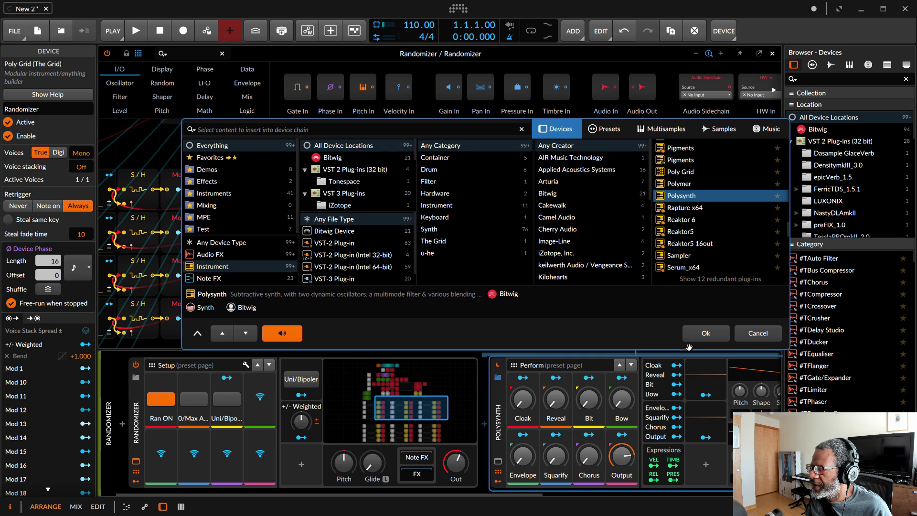
{"action": "left_click", "coordinate": [703, 333]}
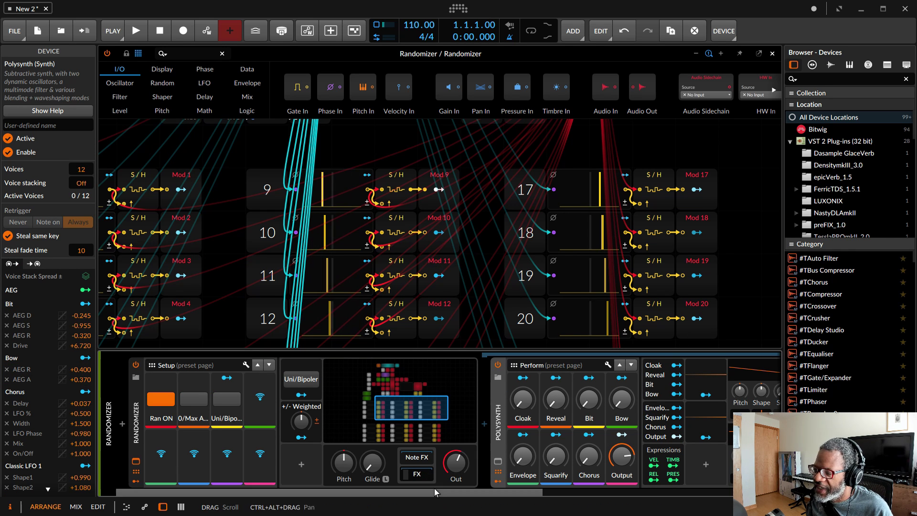
Map the Randomizer's Mod 1 output to the Shape of Polysynth's first oscillator.
{"action": "left_click_drag", "start_coordinate": [434, 492], "coordinate": [510, 491]}
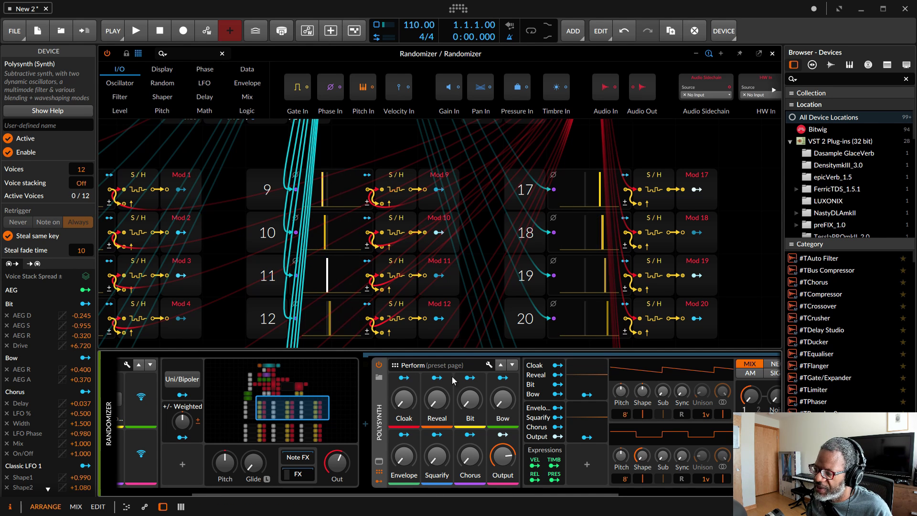
{"action": "left_click_drag", "start_coordinate": [446, 491], "coordinate": [600, 499]}
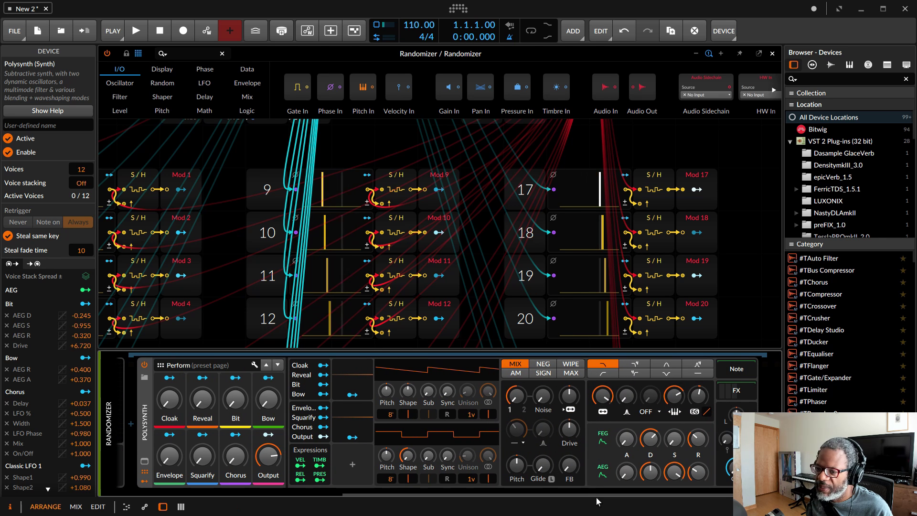
{"action": "left_click", "coordinate": [180, 190]}
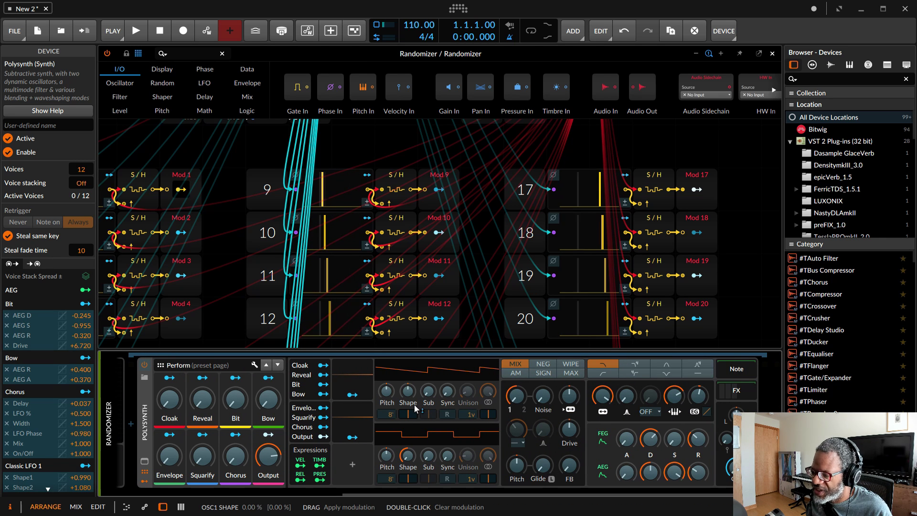
{"action": "left_click_drag", "start_coordinate": [408, 394], "coordinate": [408, 354]}
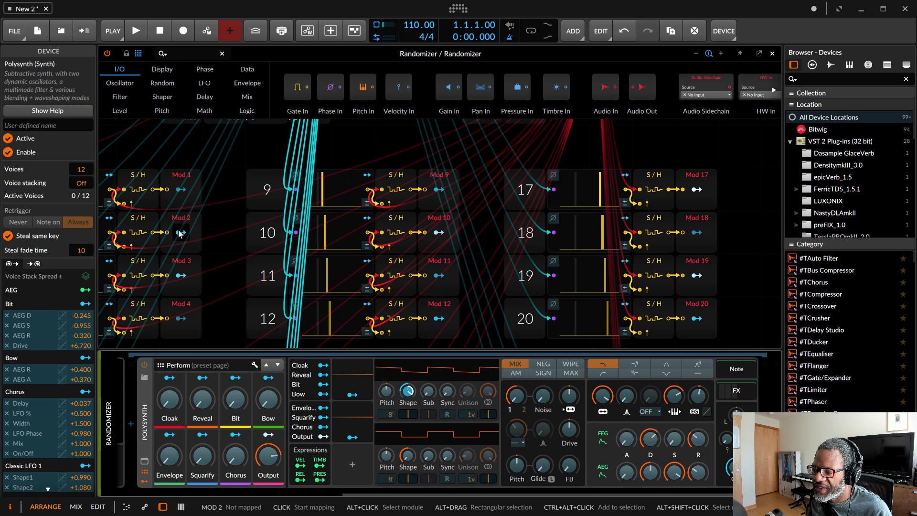
{"action": "left_click_drag", "start_coordinate": [407, 491], "coordinate": [144, 495]}
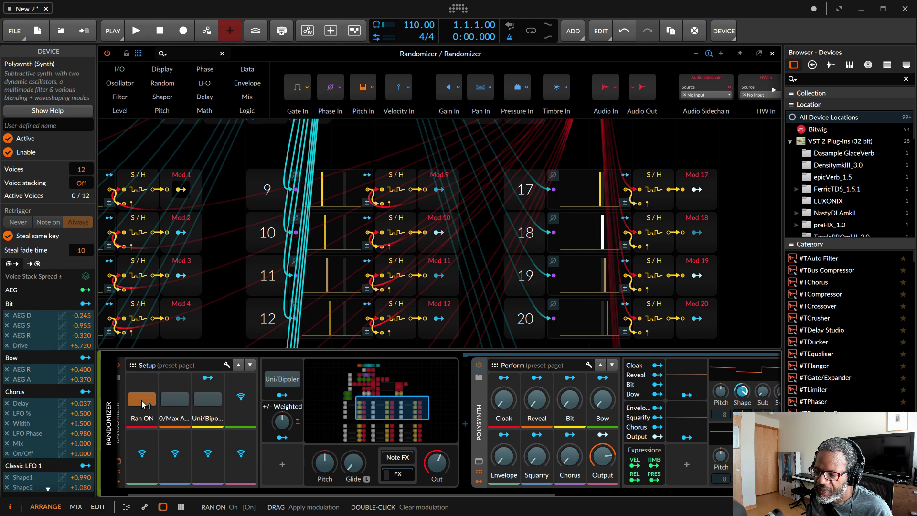
Turn off Ran ON and turn on 0/Max ALL in the Randomizer's Setup controls.
{"action": "left_click", "coordinate": [208, 380]}
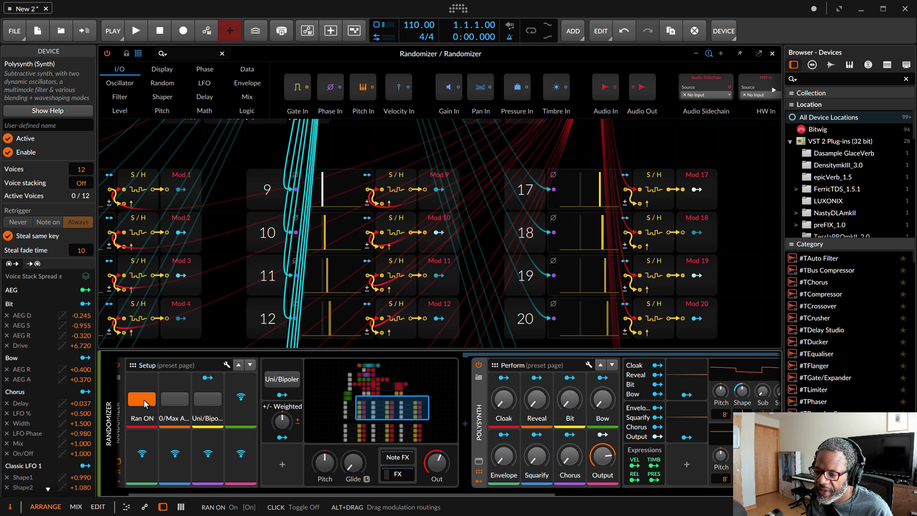
{"action": "left_click", "coordinate": [175, 399]}
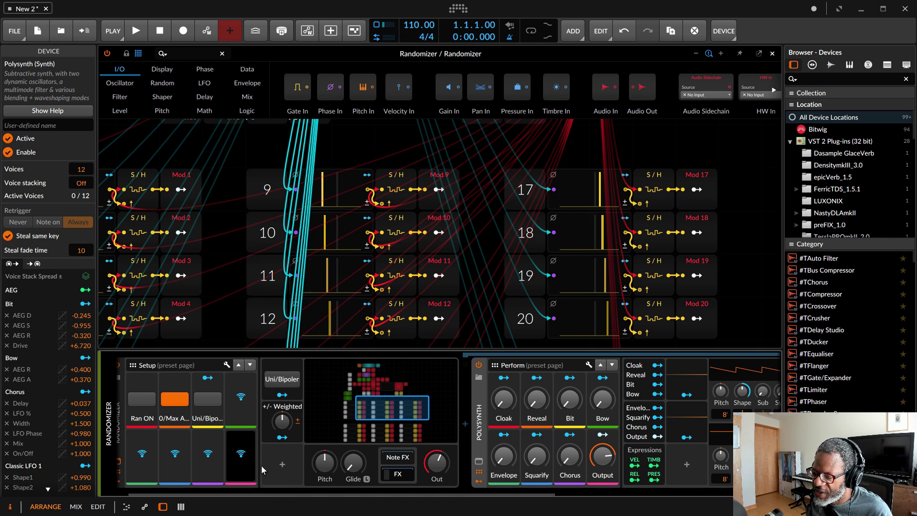
Map the Randomizer's Mod 2 output to the Sub level of Polysynth's first oscillator with an amount of +1.000.
{"action": "left_click_drag", "start_coordinate": [289, 493], "coordinate": [300, 493]}
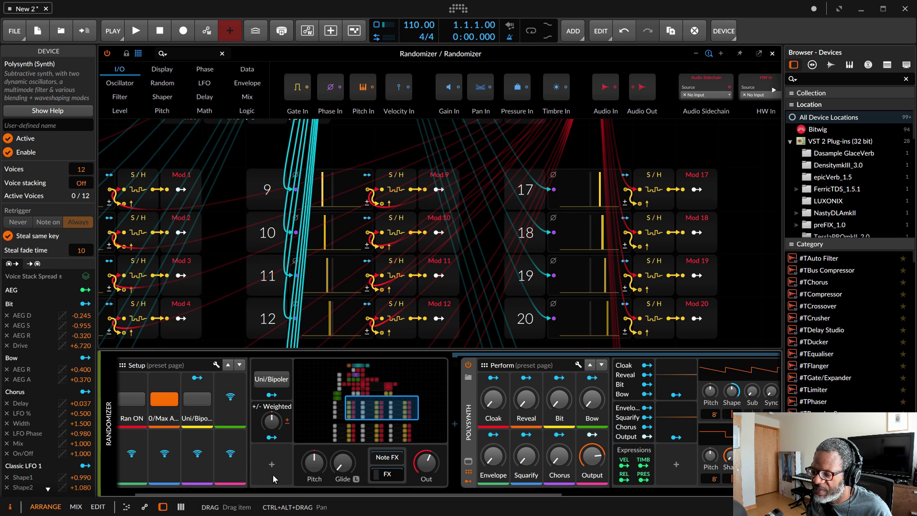
{"action": "left_click_drag", "start_coordinate": [313, 493], "coordinate": [575, 495]}
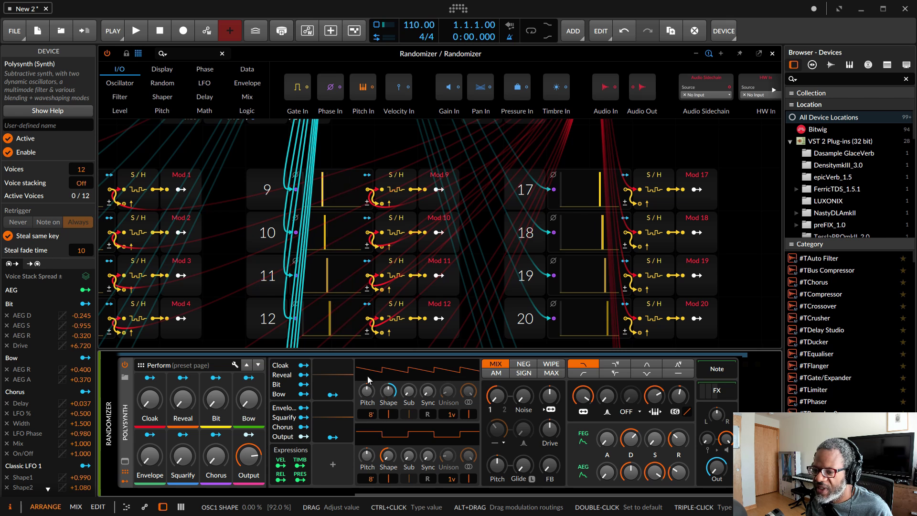
{"action": "left_click", "coordinate": [180, 232]}
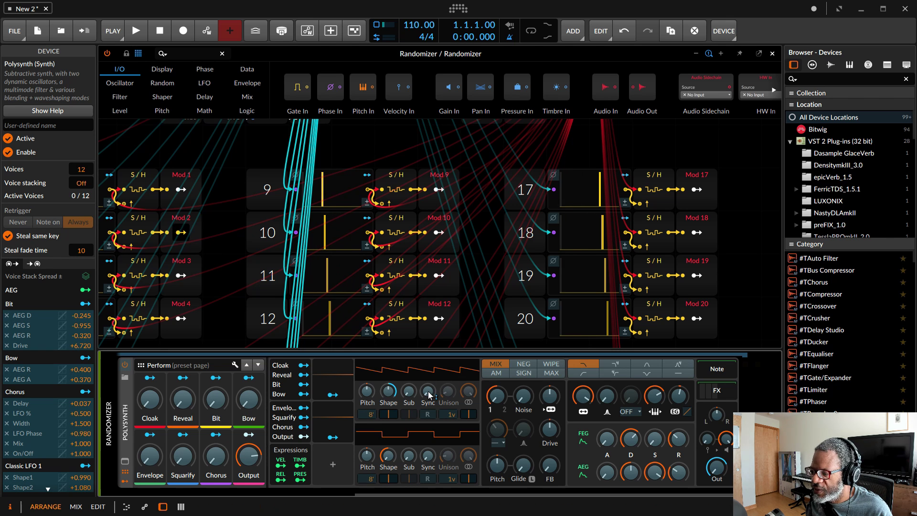
{"action": "mouse_move", "coordinate": [409, 392]}
{"action": "left_mouse_down"}
{"action": "mouse_move", "coordinate": [409, 359]}
{"action": "mouse_move", "coordinate": [410, 394]}
{"action": "left_mouse_up"}
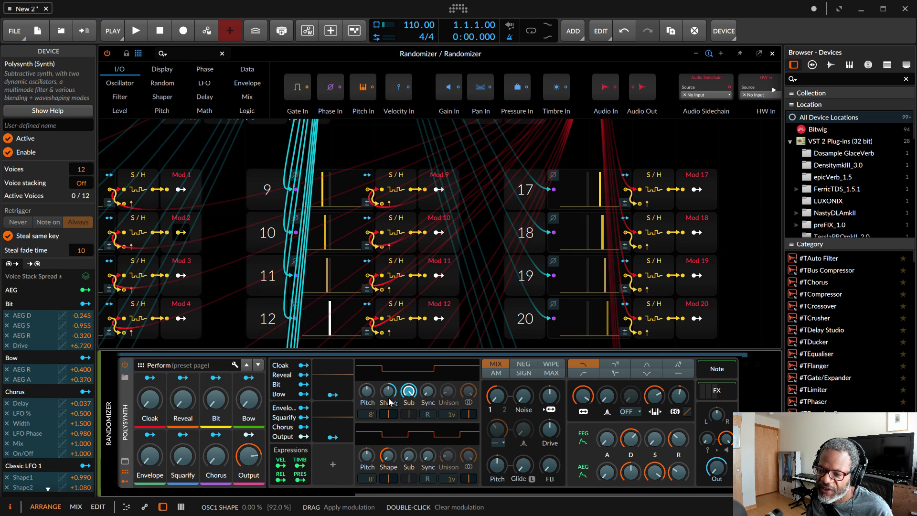
Set the response curve of Mod 2's Sub1 mapping to Absolute.
{"action": "left_click", "coordinate": [171, 223]}
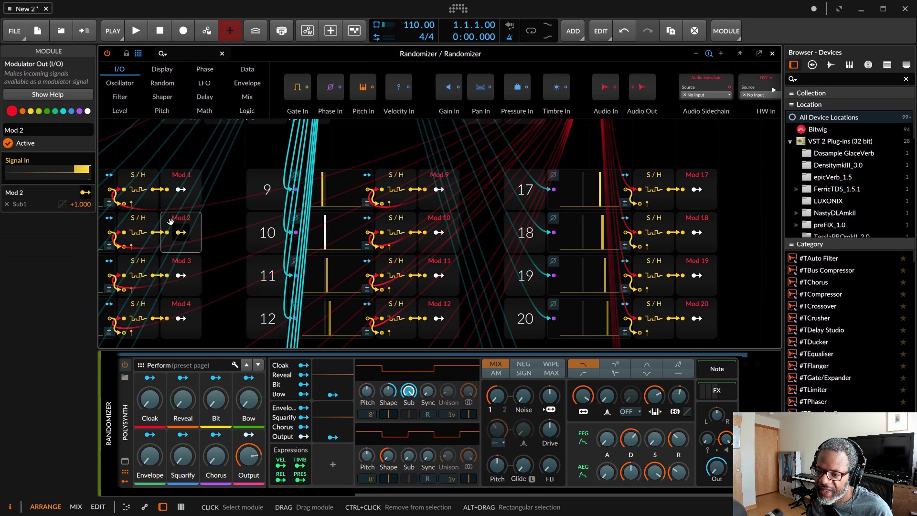
{"action": "left_click", "coordinate": [61, 204]}
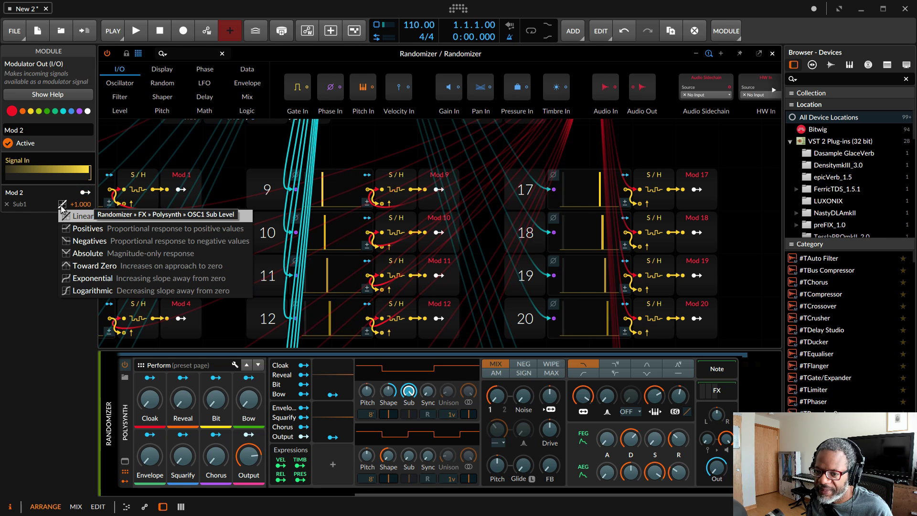
{"action": "left_click", "coordinate": [78, 255]}
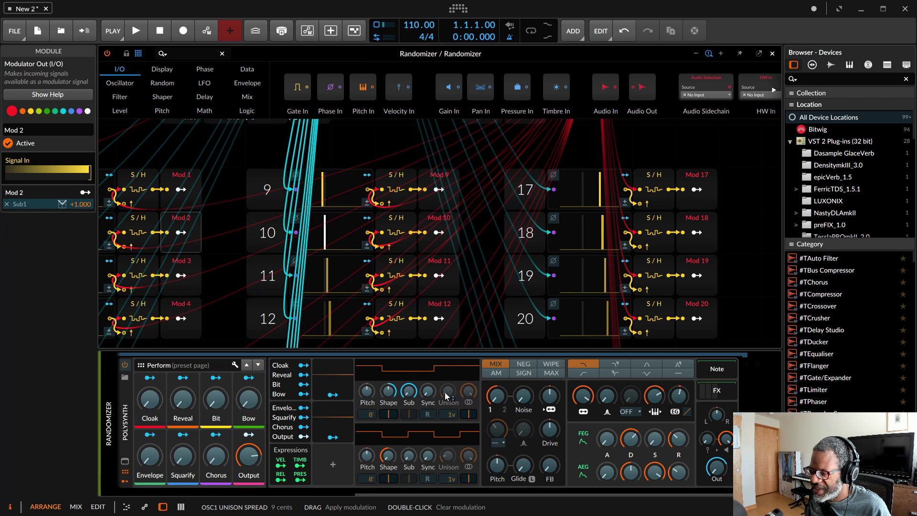
Map Mod 3 to the Sync of Polysynth's first oscillator and Mod 4 to the filter frequency.
{"action": "left_click_drag", "start_coordinate": [431, 396], "coordinate": [432, 377]}
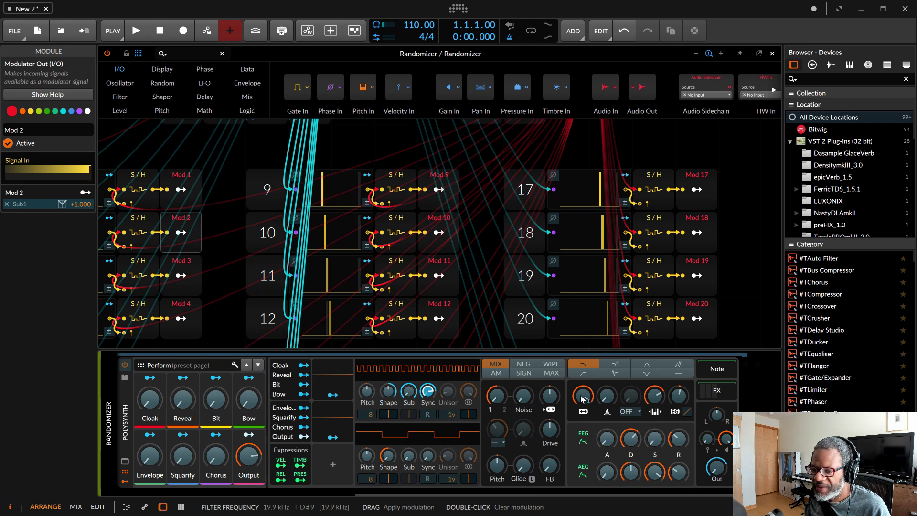
{"action": "left_click", "coordinate": [180, 317]}
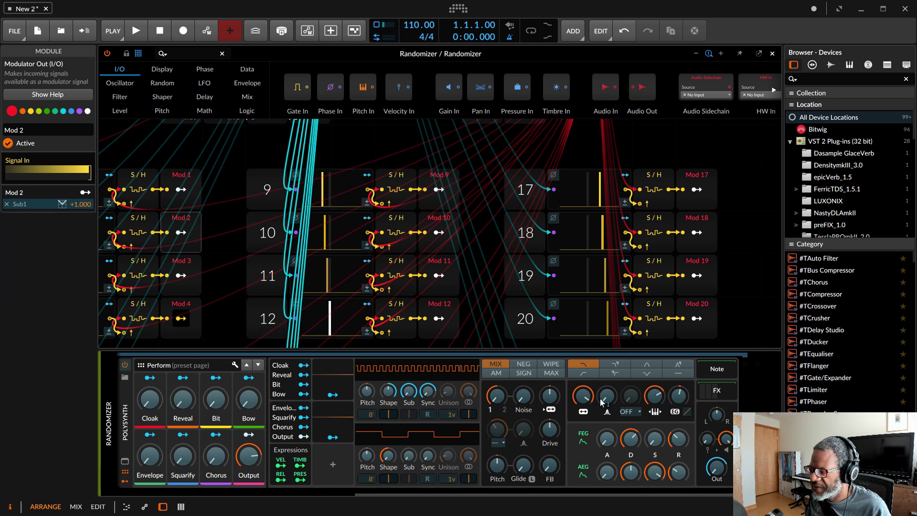
{"action": "left_click_drag", "start_coordinate": [583, 396], "coordinate": [583, 421]}
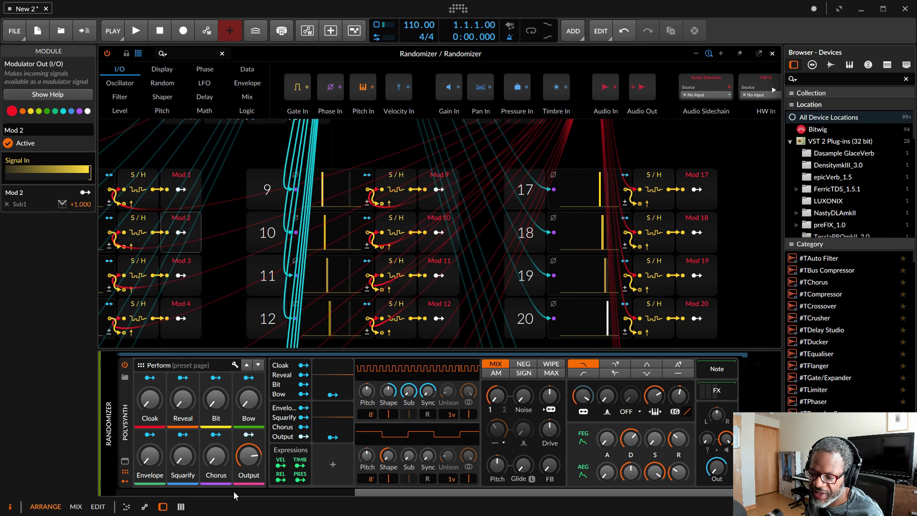
Return to the Randomizer's Setup controls, turn Ran ON back on and turn 0/Max ALL off.
{"action": "left_click", "coordinate": [317, 492]}
{"action": "left_click", "coordinate": [152, 404]}
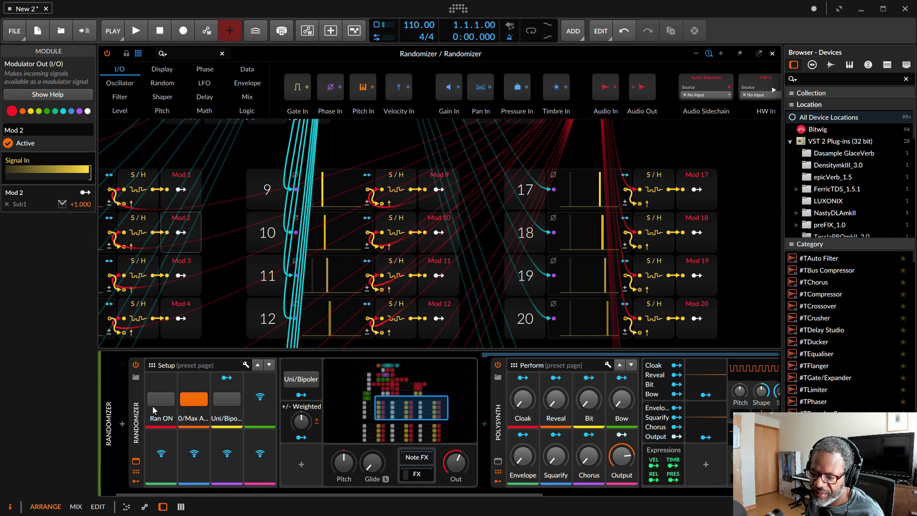
{"action": "left_click", "coordinate": [182, 402]}
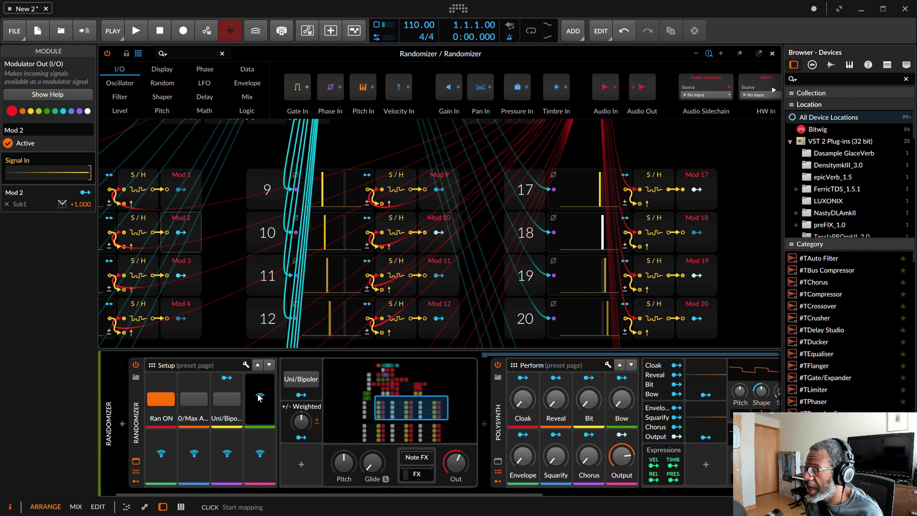
Show the Randomizer's Perform controls and its Patch # display, and select patch 239 with the 100s, 10s and 1s dials.
{"action": "left_click", "coordinate": [259, 365]}
{"action": "left_click", "coordinate": [258, 365]}
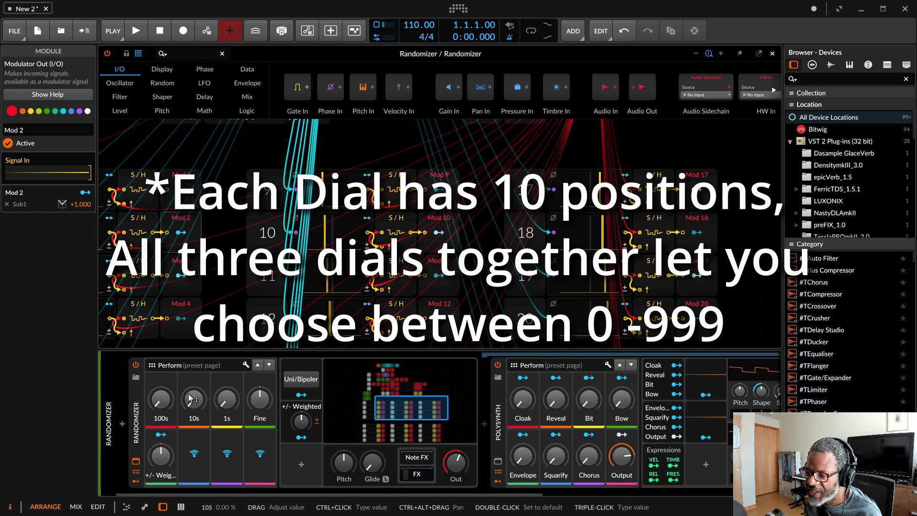
{"action": "scroll", "coordinate": [230, 299], "scroll_direction": "left", "scroll_amount": 3}
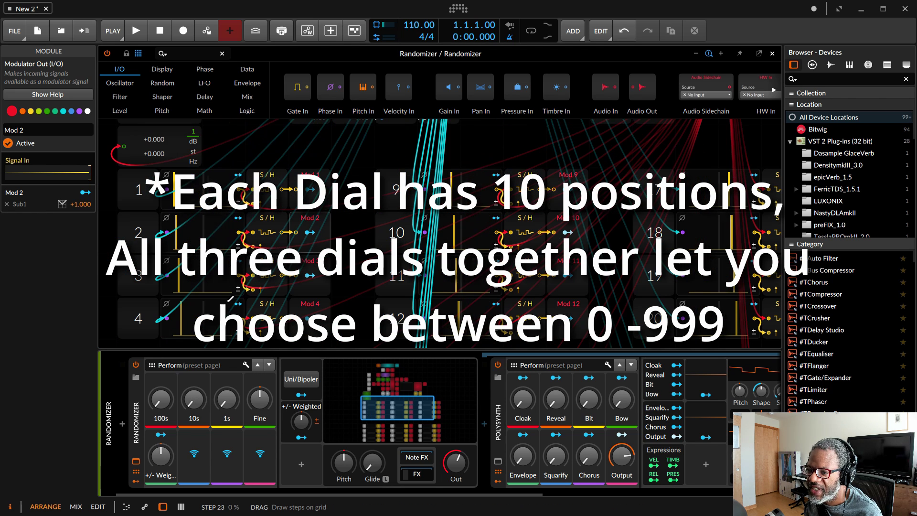
{"action": "scroll", "coordinate": [229, 298], "scroll_direction": "up", "scroll_amount": 1}
{"action": "scroll", "coordinate": [230, 298], "scroll_direction": "up", "scroll_amount": 1}
{"action": "scroll", "coordinate": [230, 299], "scroll_direction": "left", "scroll_amount": 1}
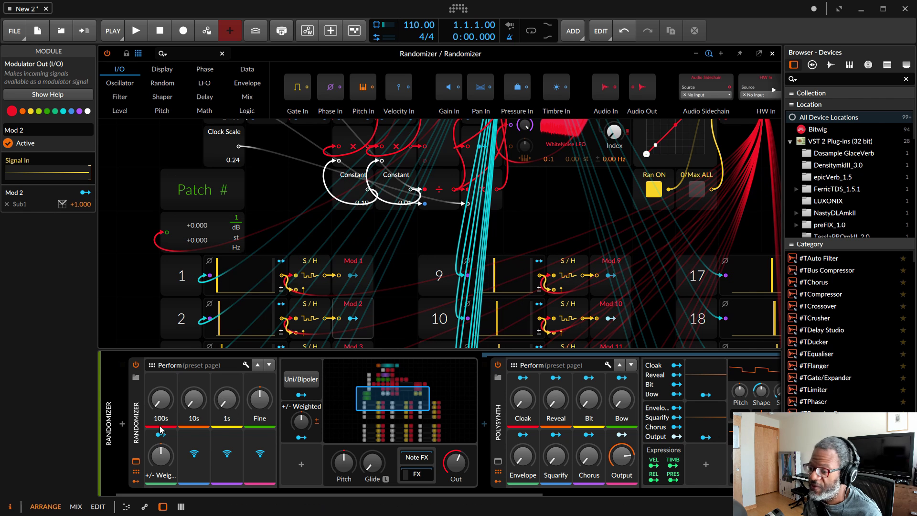
{"action": "left_click", "coordinate": [227, 402]}
{"action": "left_click_drag", "start_coordinate": [227, 402], "coordinate": [227, 373]}
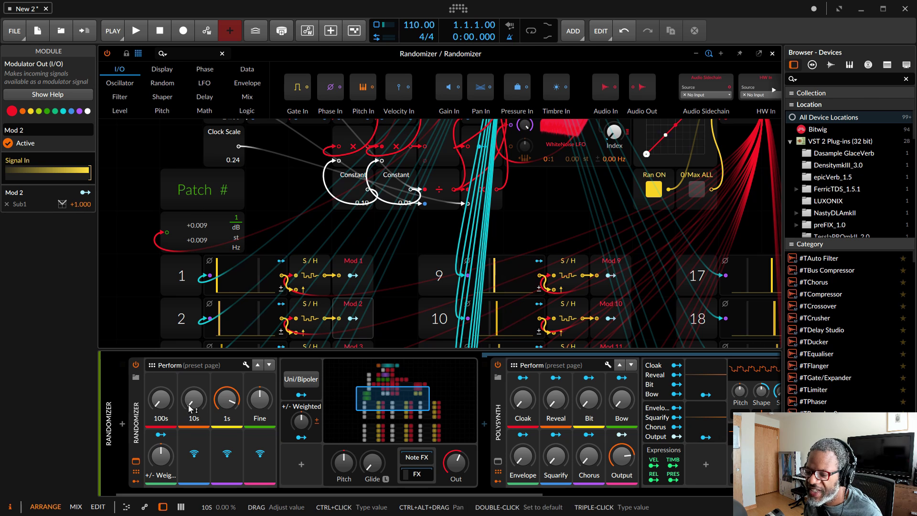
{"action": "left_click_drag", "start_coordinate": [194, 406], "coordinate": [161, 395]}
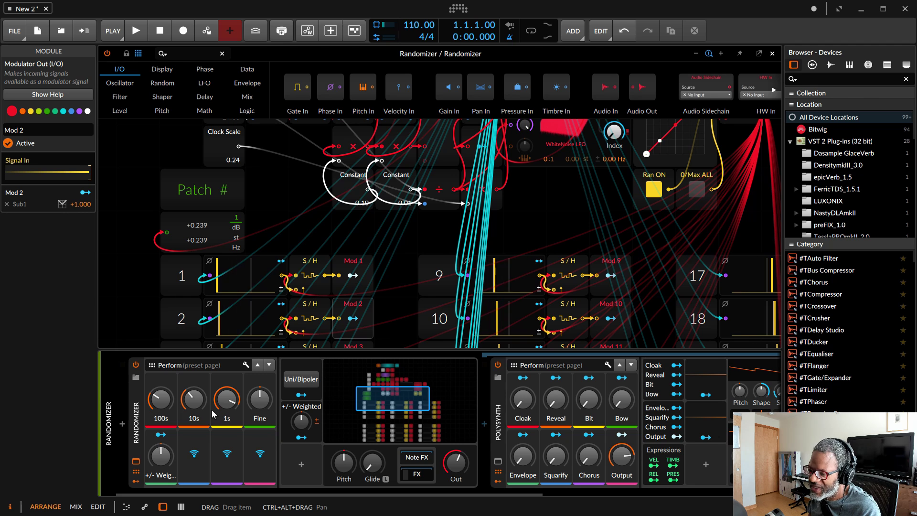
Adjust the Randomizer's Fine and +/- Weighted dials to vary the selected patch.
{"action": "left_click_drag", "start_coordinate": [262, 406], "coordinate": [262, 400]}
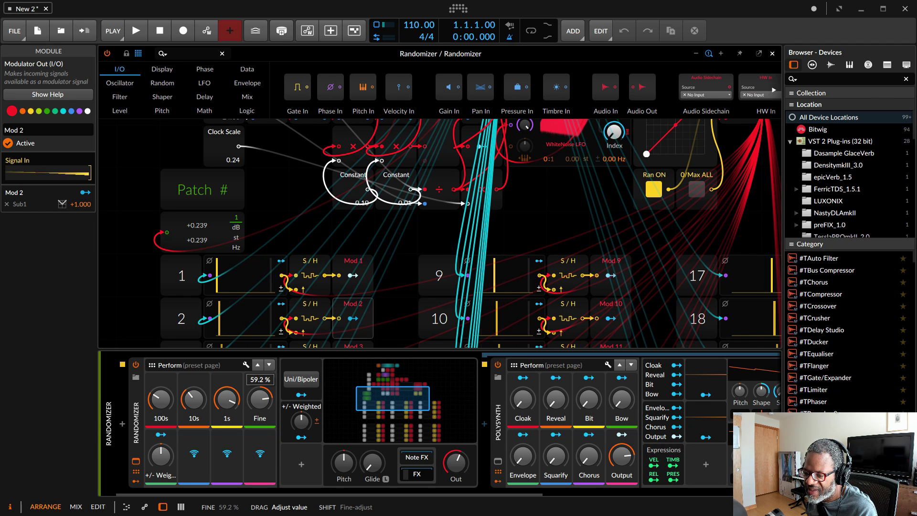
{"action": "mouse_move", "coordinate": [259, 400]}
{"action": "left_mouse_down"}
{"action": "mouse_move", "coordinate": [260, 473]}
{"action": "mouse_move", "coordinate": [261, 405]}
{"action": "left_mouse_up"}
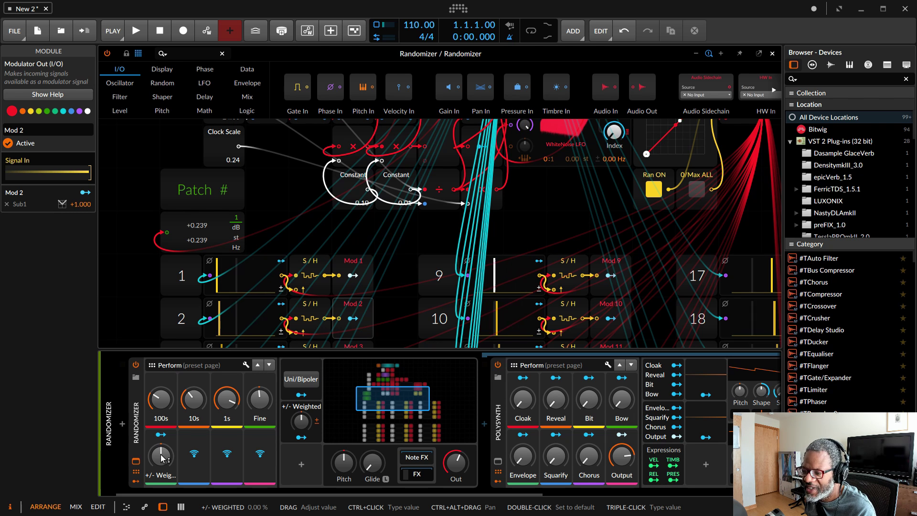
{"action": "mouse_move", "coordinate": [163, 459]}
{"action": "left_mouse_down"}
{"action": "mouse_move", "coordinate": [163, 430]}
{"action": "mouse_move", "coordinate": [163, 492]}
{"action": "mouse_move", "coordinate": [162, 442]}
{"action": "mouse_move", "coordinate": [159, 459]}
{"action": "left_mouse_up"}
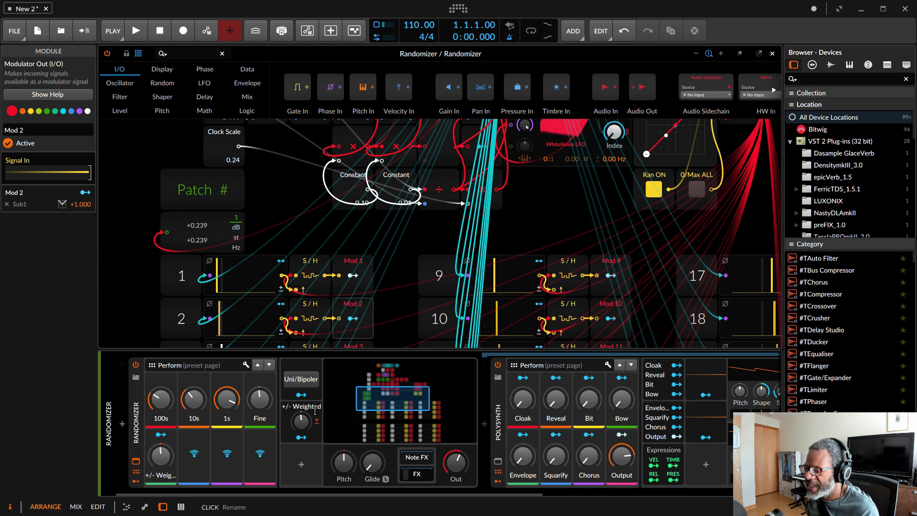
Close the grid, switch to the Randomizer & Phase-4 track, show its nested Phase-4 device and open its Randomizer grid.
{"action": "left_click", "coordinate": [772, 53]}
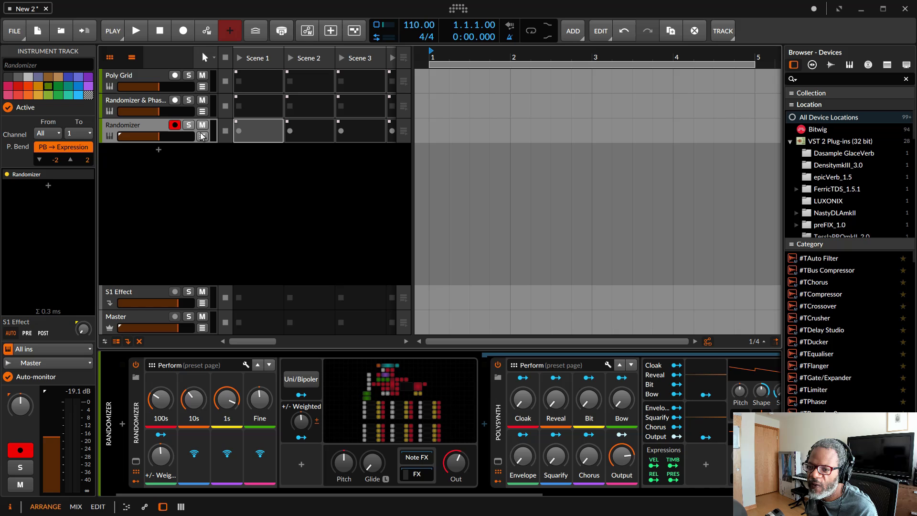
{"action": "left_click", "coordinate": [123, 105]}
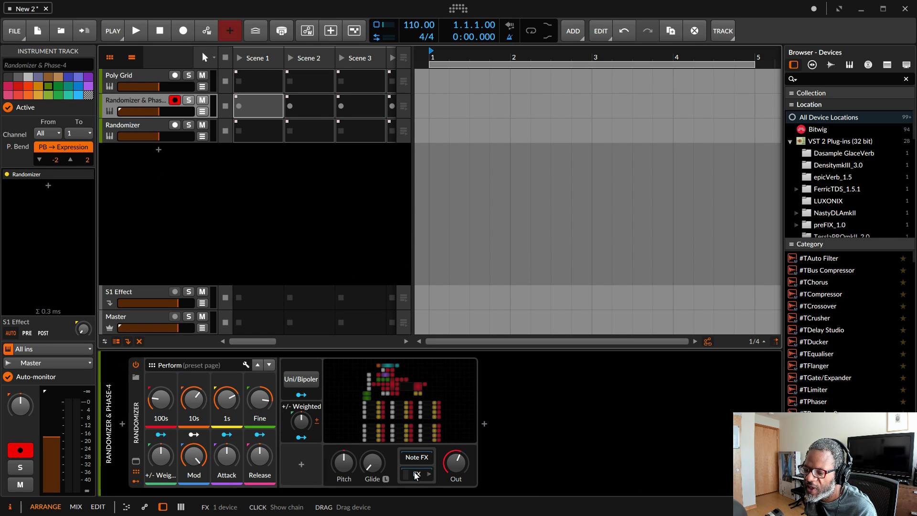
{"action": "left_click", "coordinate": [414, 476]}
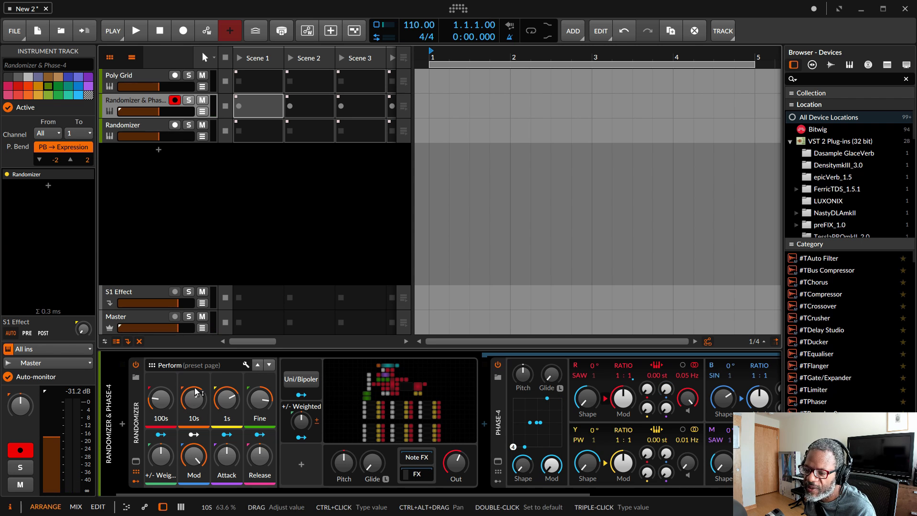
{"action": "left_click", "coordinate": [345, 400]}
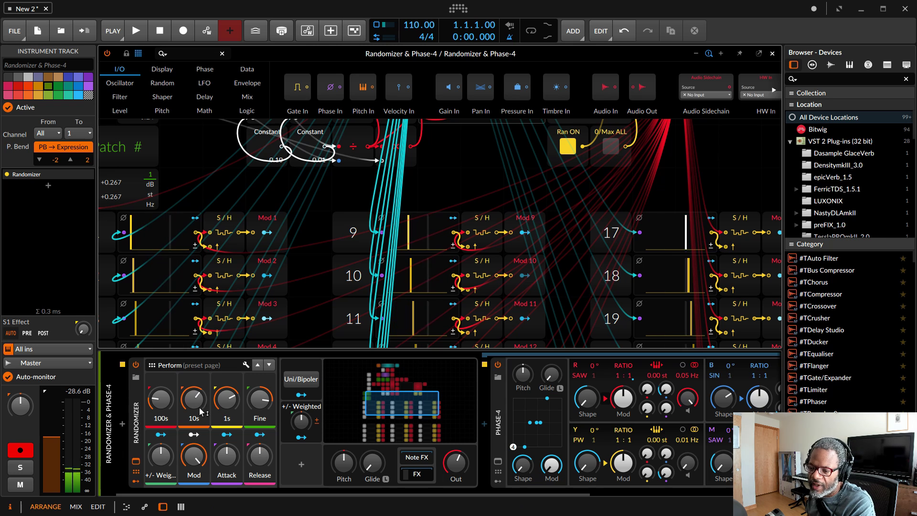
Audition different patches with the 1s dial of the Randomizer & Phase-4 patch, ending at 26.0 %.
{"action": "left_click_drag", "start_coordinate": [232, 401], "coordinate": [233, 395]}
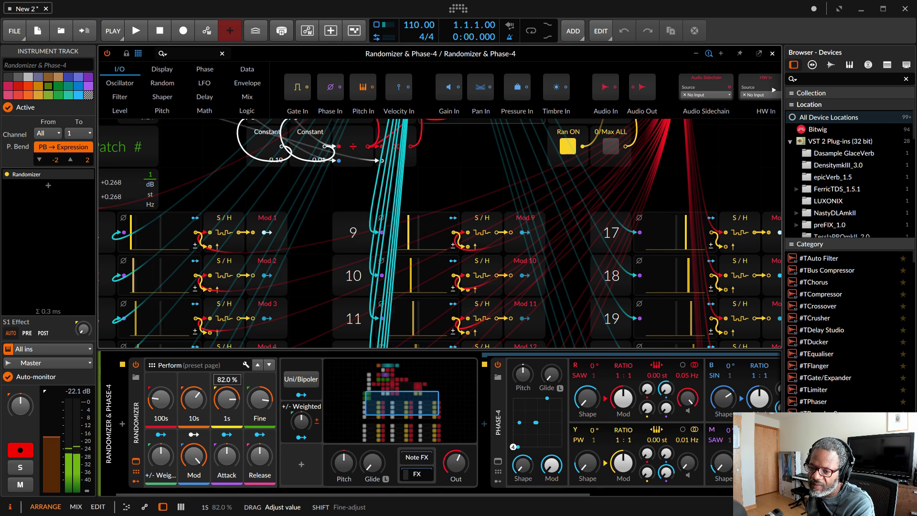
{"action": "left_click_drag", "start_coordinate": [233, 396], "coordinate": [232, 415]}
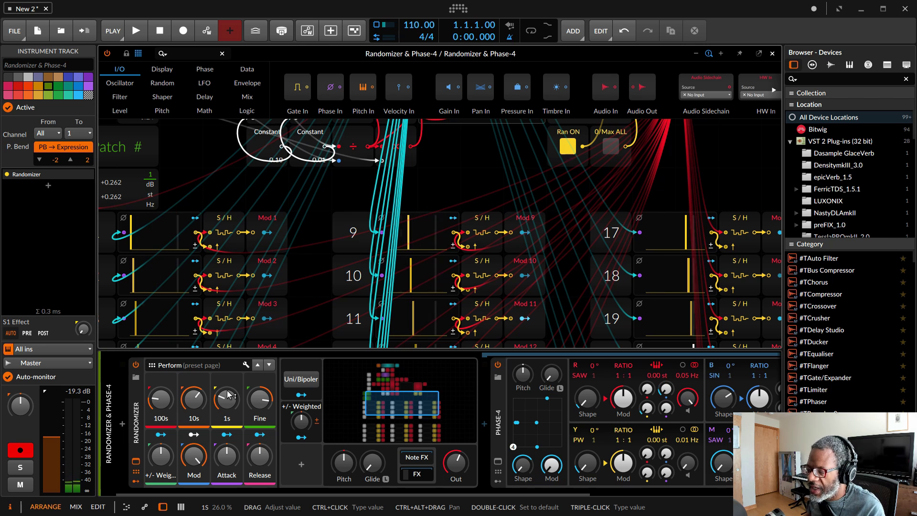
Start saving the Randomizer device as a library preset and name it "Randomizer Sweet Key".
{"action": "right_click", "coordinate": [139, 413]}
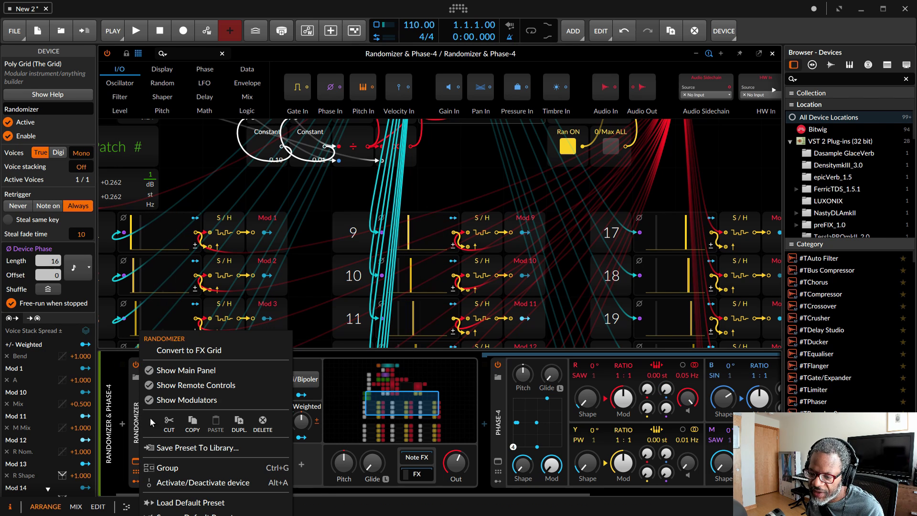
{"action": "left_click", "coordinate": [194, 448]}
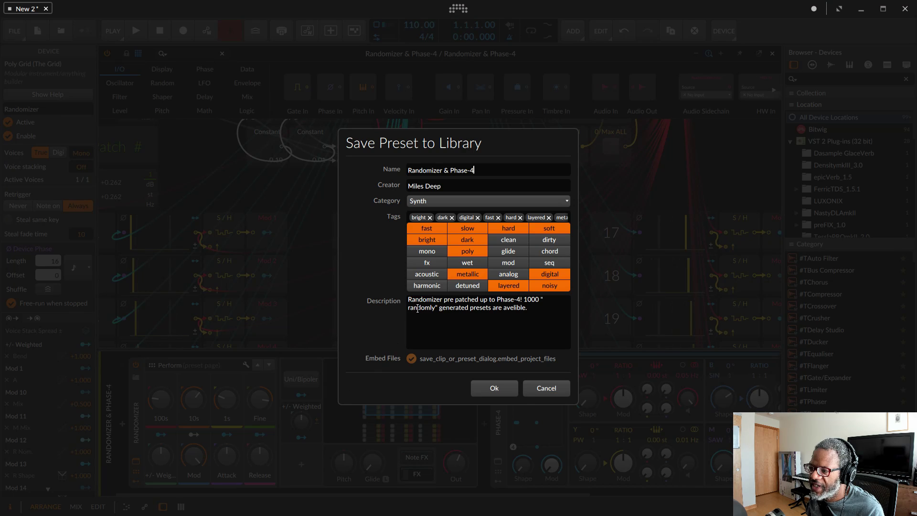
{"action": "left_click_drag", "start_coordinate": [488, 168], "coordinate": [450, 171]}
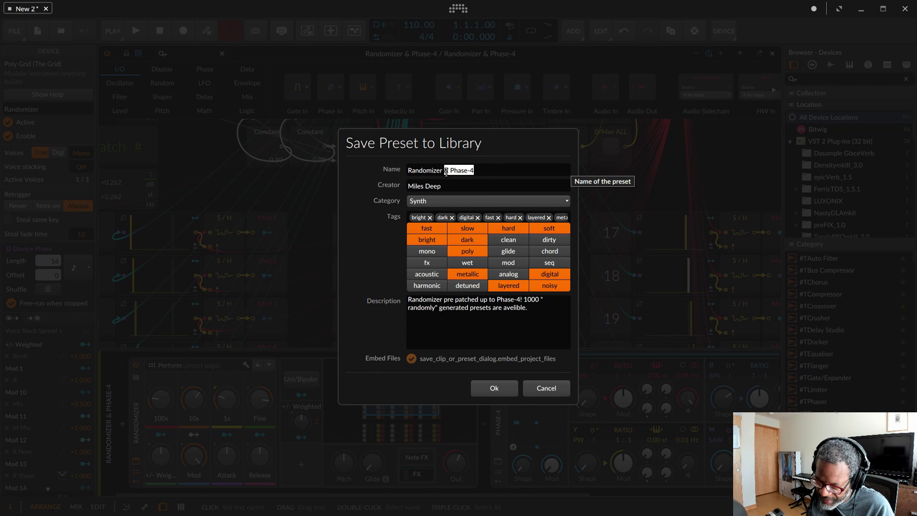
{"action": "key", "text": "BackSpace"}
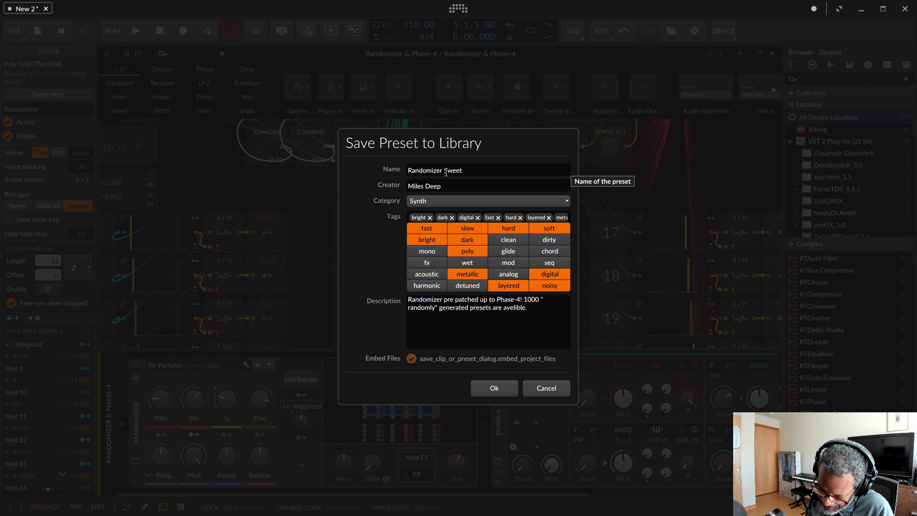
{"action": "type", "text": "Sweet Key"}
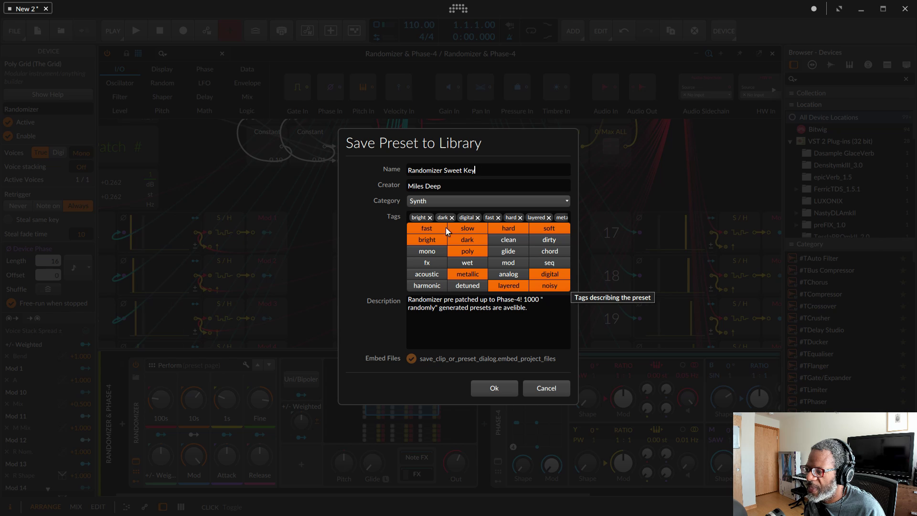
Remove the fast, hard and dark tags from the preset and add the clean tag.
{"action": "left_click", "coordinate": [423, 227]}
{"action": "left_click", "coordinate": [517, 226]}
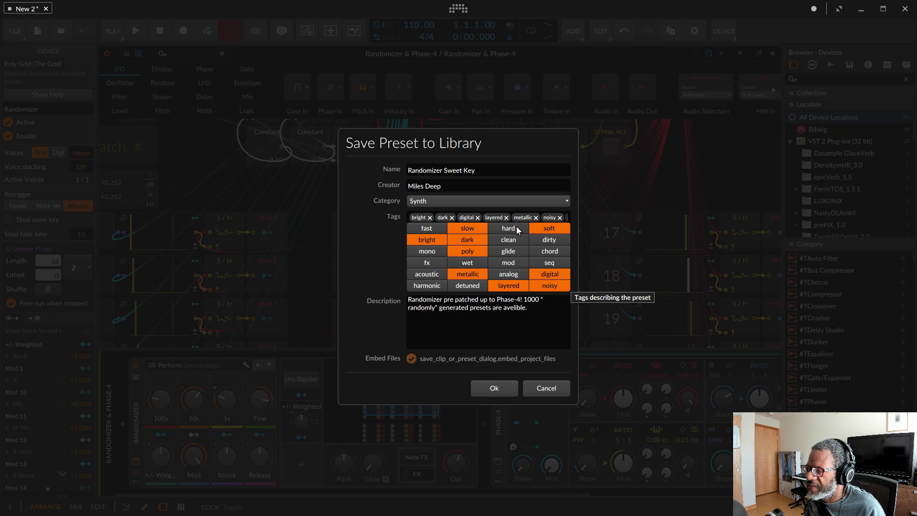
{"action": "left_click", "coordinate": [510, 240]}
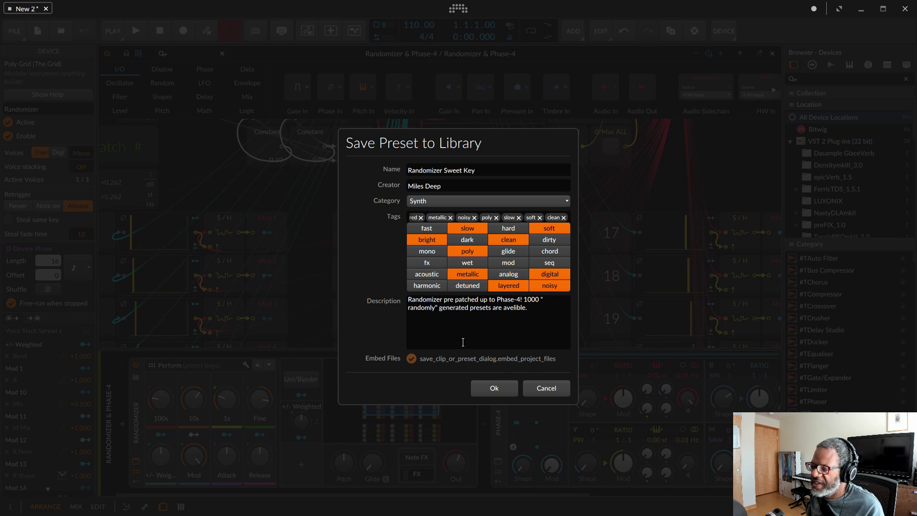
Replace the preset description with "Nice Patch" and save the preset to the library.
{"action": "left_click_drag", "start_coordinate": [534, 314], "coordinate": [397, 300]}
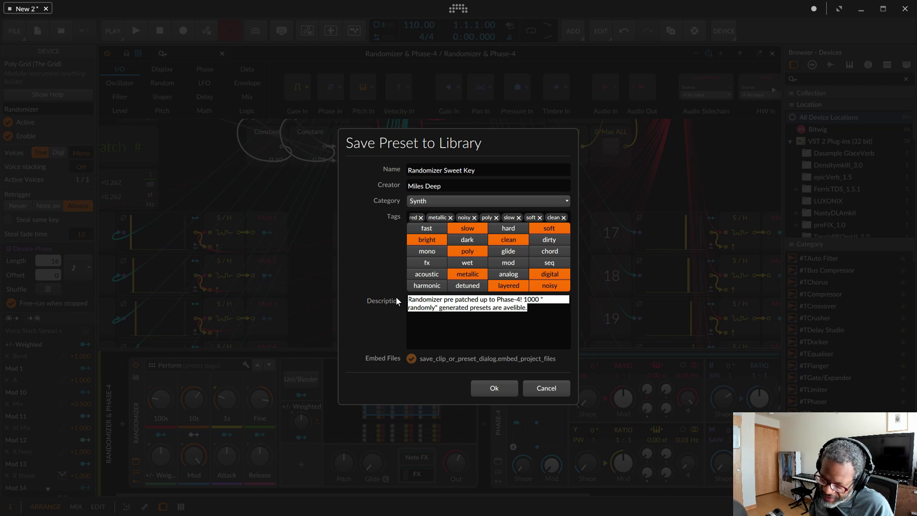
{"action": "type", "text": "Nice"}
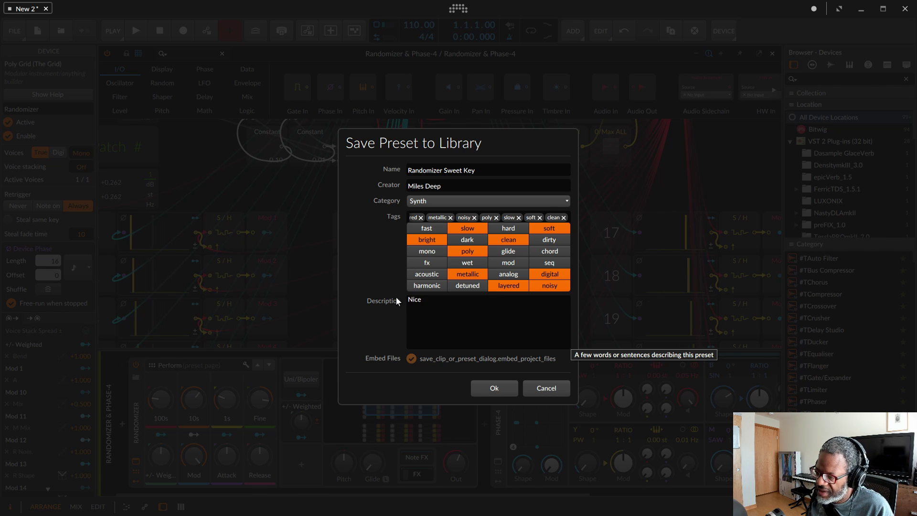
{"action": "type", "text": " Patch"}
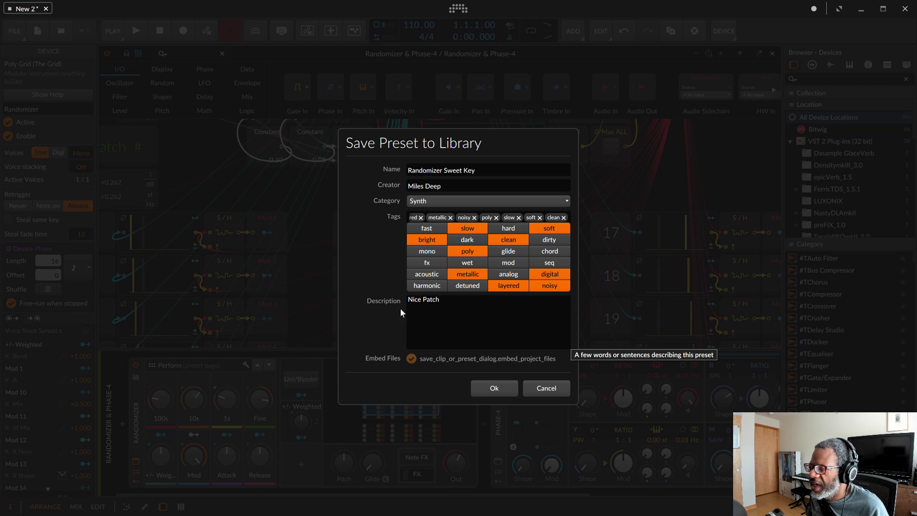
{"action": "left_click", "coordinate": [494, 386]}
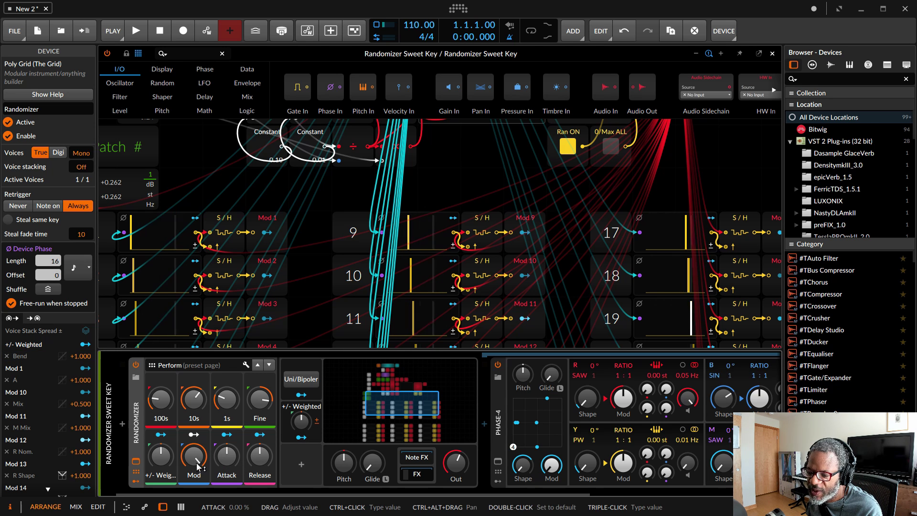
Try the Randomizer's Mod control and view its Tuning remote-control page before returning to the Perform page.
{"action": "left_click_drag", "start_coordinate": [194, 457], "coordinate": [194, 478]}
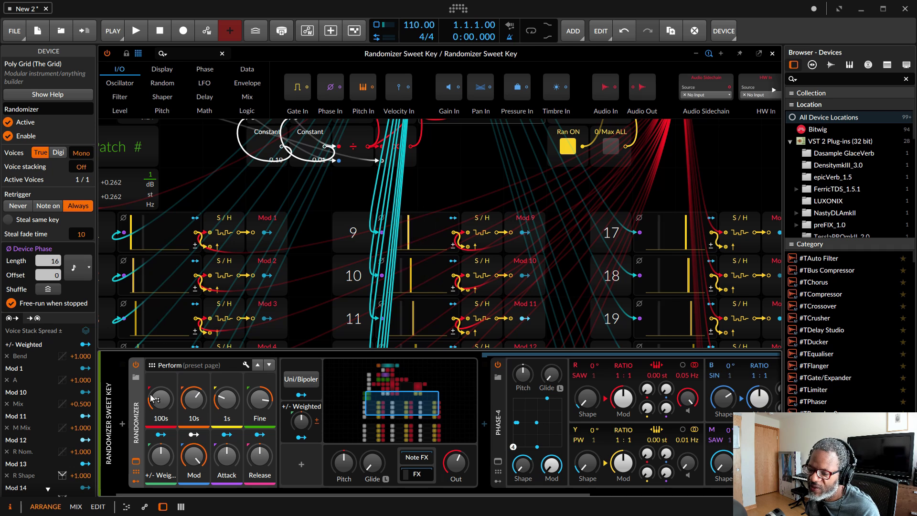
{"action": "left_click", "coordinate": [269, 365]}
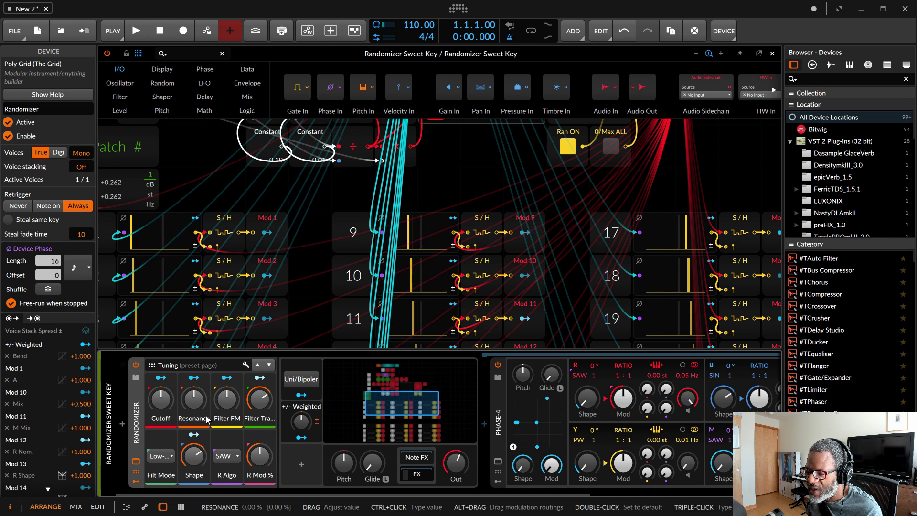
{"action": "left_click", "coordinate": [257, 366]}
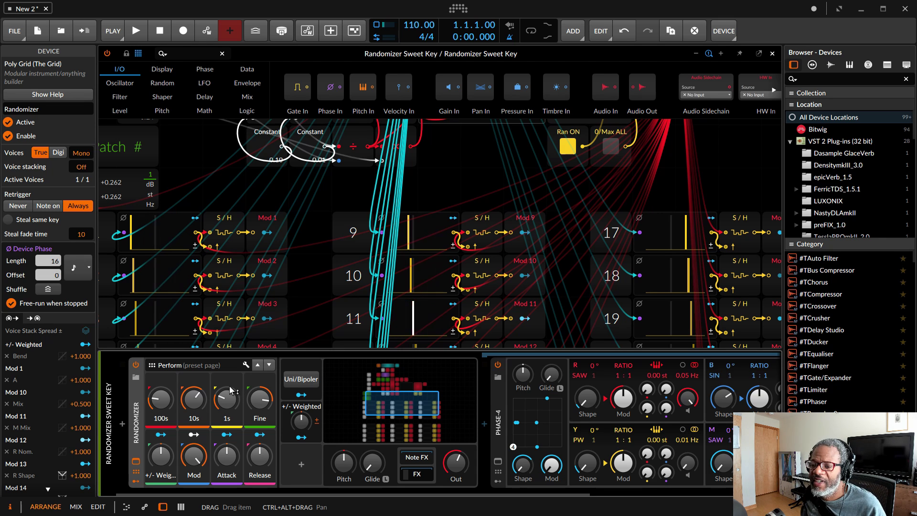
{"action": "right_click", "coordinate": [138, 426]}
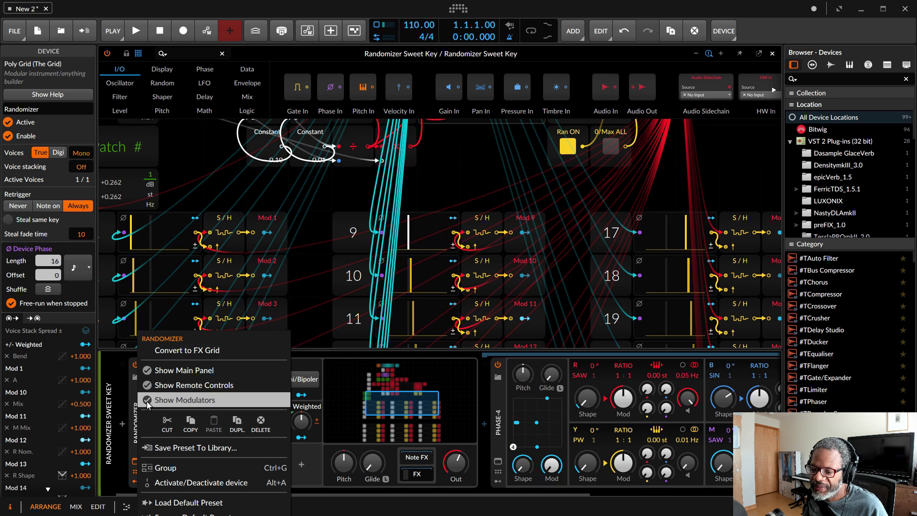
{"action": "left_click", "coordinate": [134, 429]}
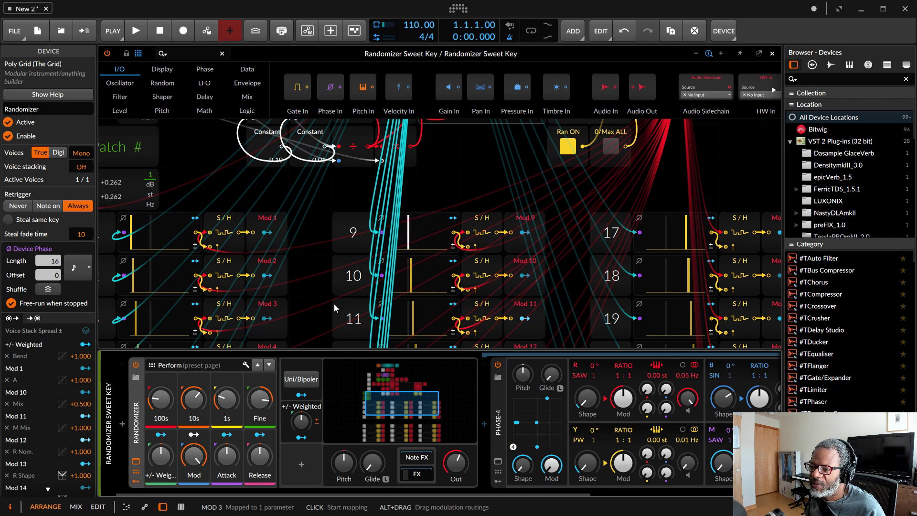
Examine the Randomizer grid, from the 100s, 10s and 1s patch-number section to the sample-and-hold rows feeding Mod 1 to Mod 24.
{"action": "scroll", "coordinate": [333, 302], "scroll_direction": "left", "scroll_amount": 2}
{"action": "scroll", "coordinate": [334, 302], "scroll_direction": "up", "scroll_amount": 5}
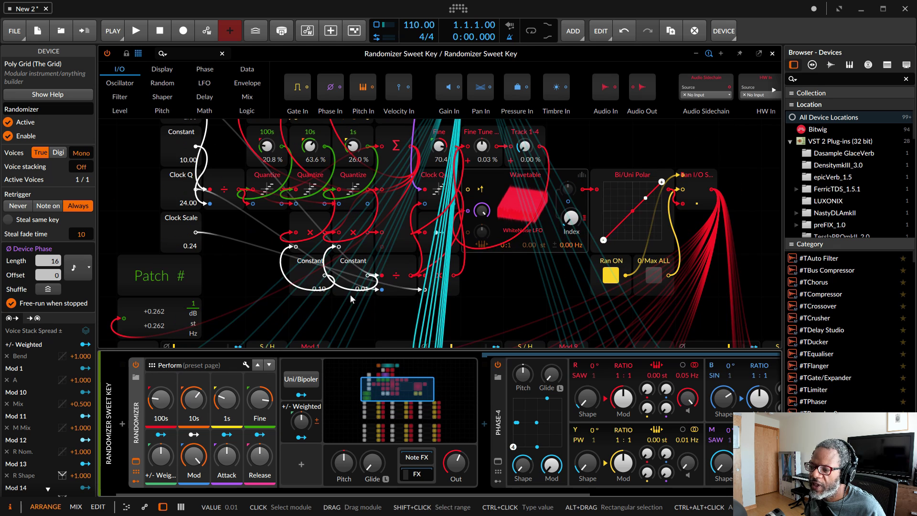
{"action": "scroll", "coordinate": [350, 294], "scroll_direction": "up", "scroll_amount": 4}
{"action": "scroll", "coordinate": [350, 294], "scroll_direction": "down", "scroll_amount": 7}
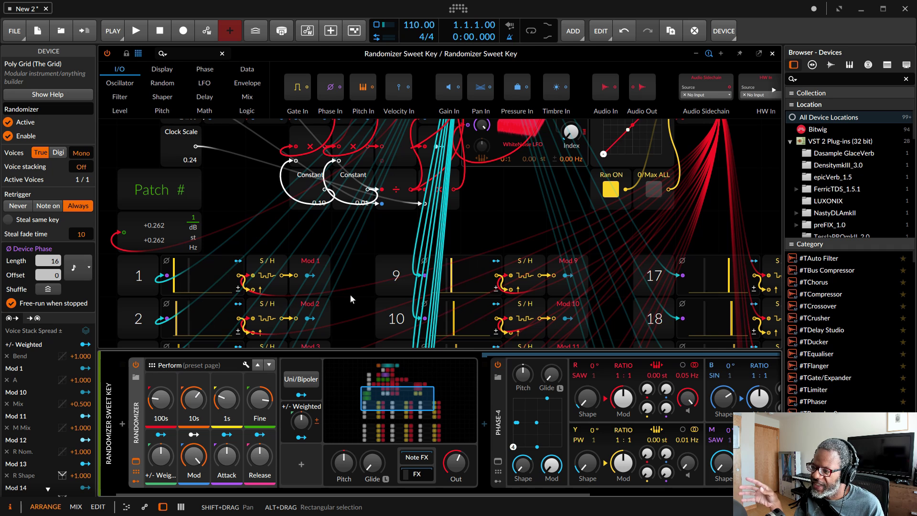
{"action": "scroll", "coordinate": [351, 299], "scroll_direction": "up", "scroll_amount": 3}
{"action": "scroll", "coordinate": [351, 298], "scroll_direction": "up", "scroll_amount": 3}
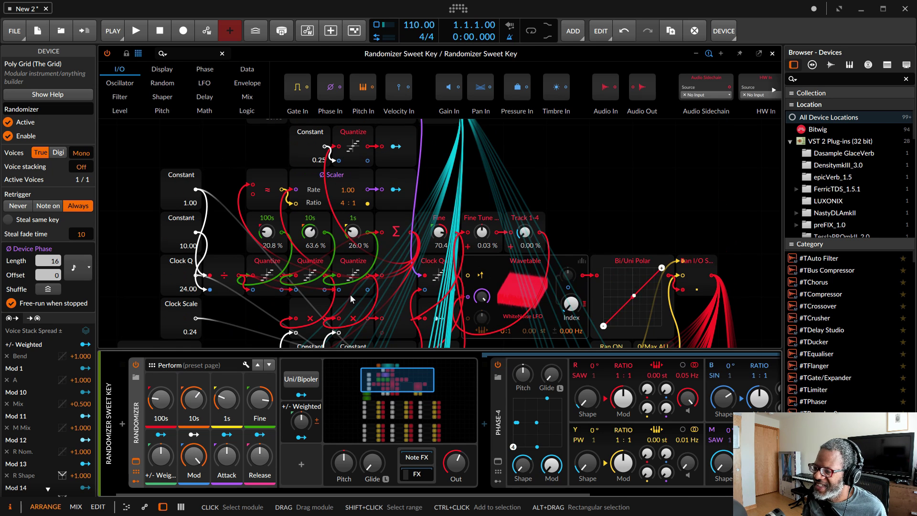
{"action": "scroll", "coordinate": [349, 294], "scroll_direction": "down", "scroll_amount": 3}
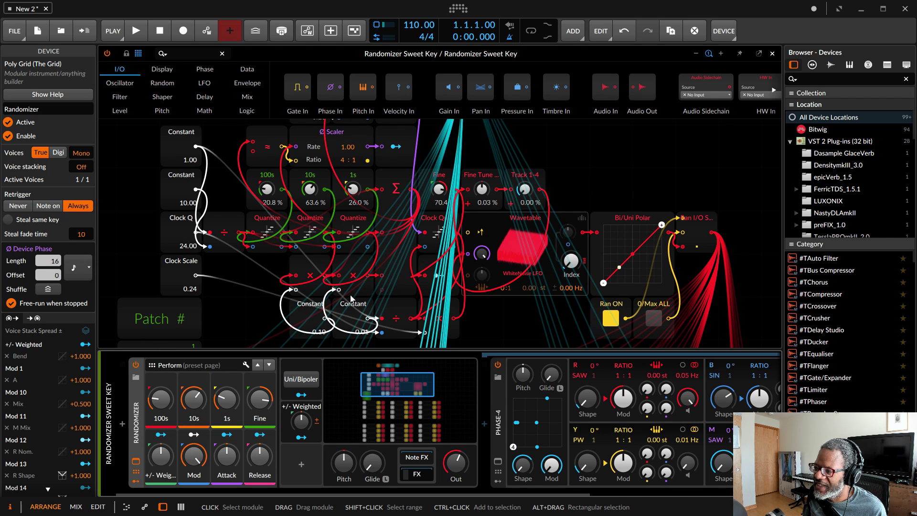
{"action": "scroll", "coordinate": [350, 294], "scroll_direction": "down", "scroll_amount": 1}
{"action": "scroll", "coordinate": [350, 294], "scroll_direction": "up", "scroll_amount": 1}
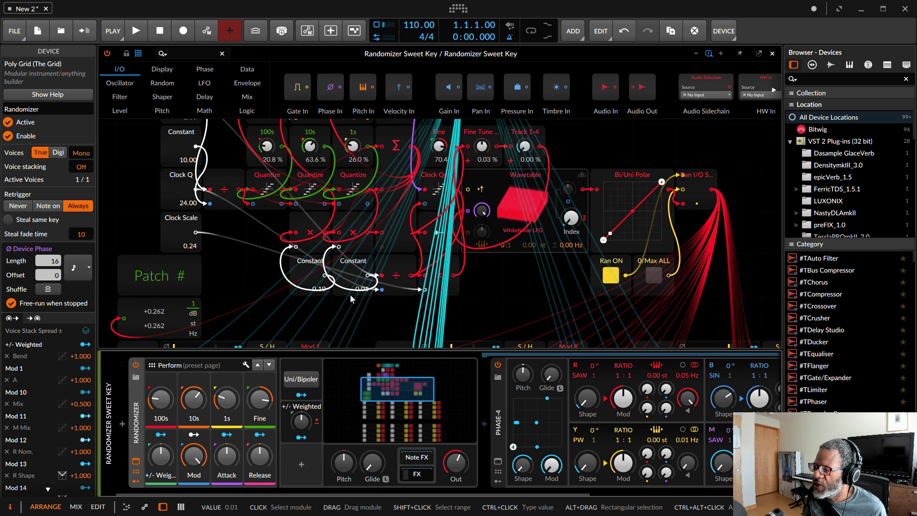
{"action": "scroll", "coordinate": [350, 294], "scroll_direction": "down", "scroll_amount": 4}
{"action": "scroll", "coordinate": [350, 294], "scroll_direction": "down", "scroll_amount": 4}
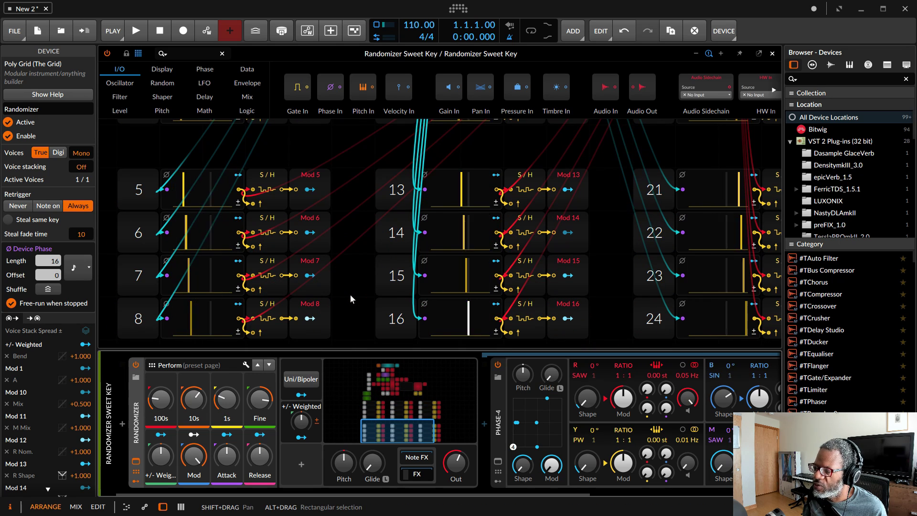
{"action": "scroll", "coordinate": [350, 294], "scroll_direction": "right", "scroll_amount": 1}
{"action": "scroll", "coordinate": [350, 293], "scroll_direction": "right", "scroll_amount": 1}
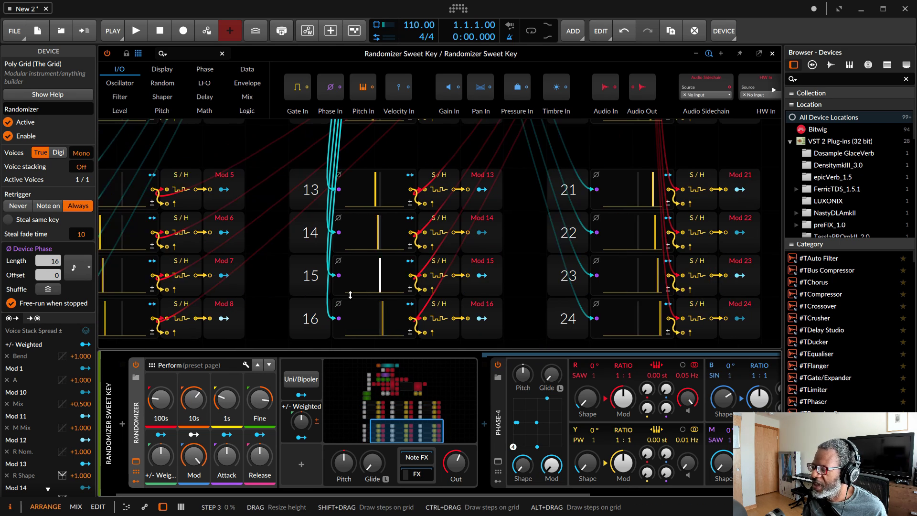
{"action": "scroll", "coordinate": [349, 294], "scroll_direction": "left", "scroll_amount": 2}
{"action": "scroll", "coordinate": [350, 295], "scroll_direction": "up", "scroll_amount": 6}
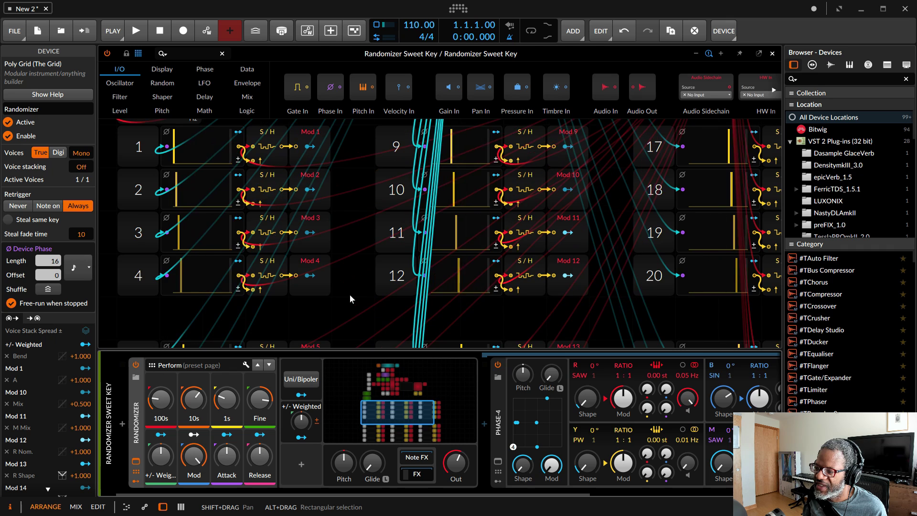